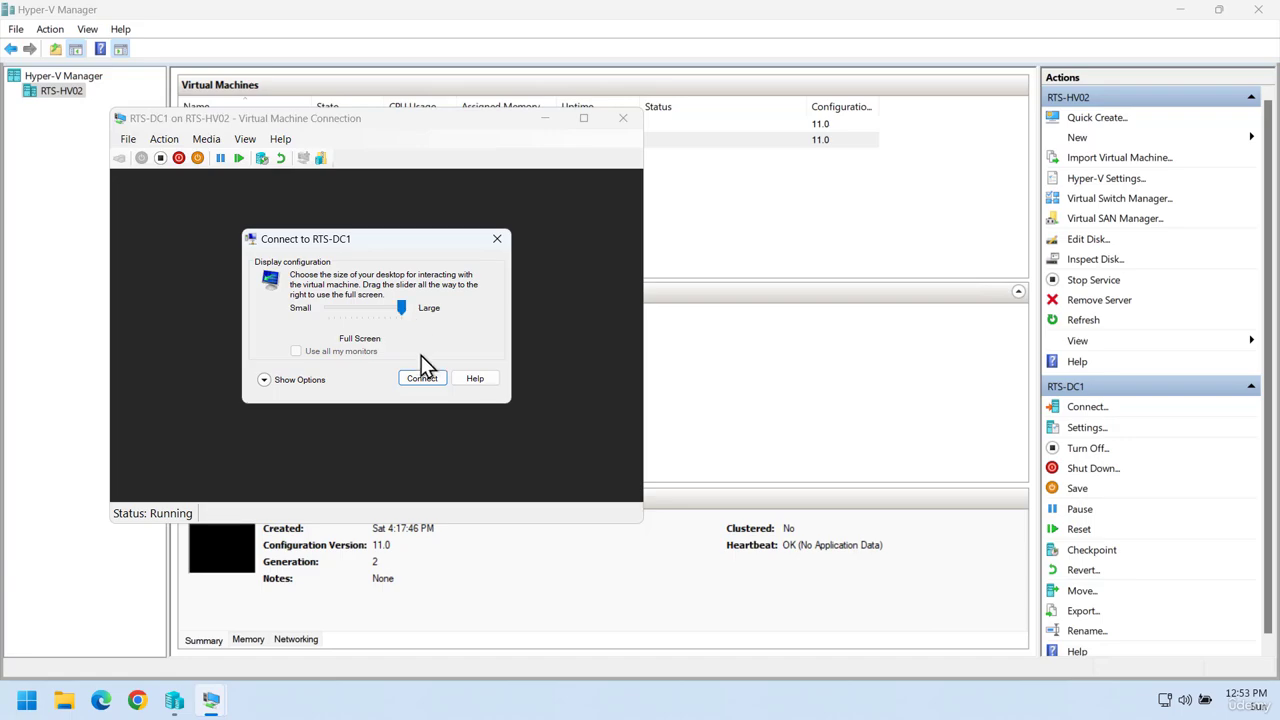
Connect to the RTS-DC1 virtual machine in full screen and sign in with the Administrator account password.
click(424, 379)
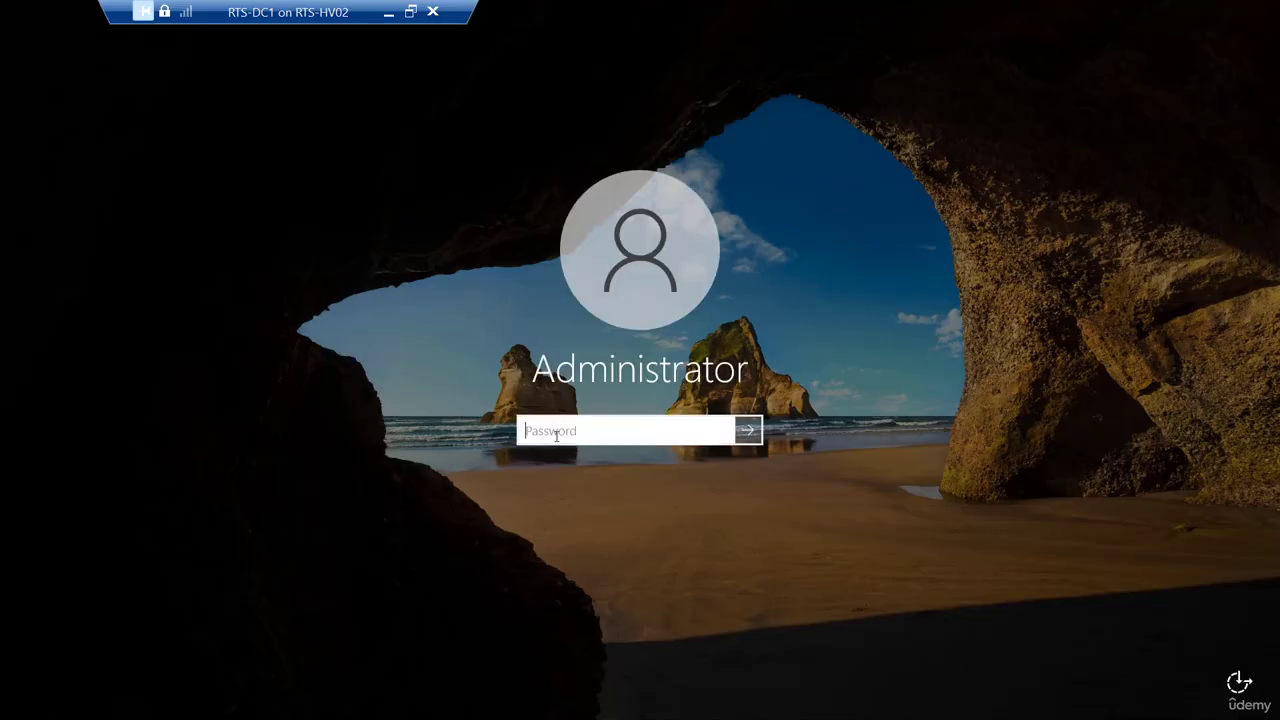
text(Pa$$w0rd)
key(Return)
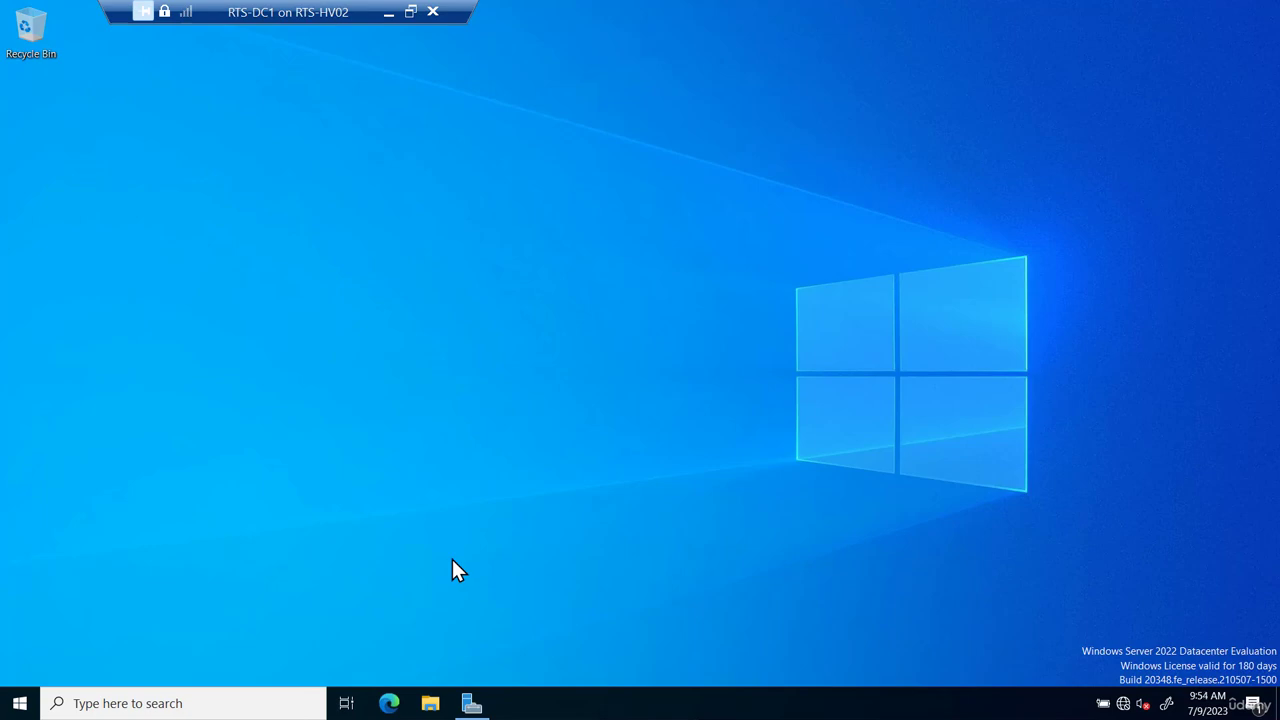
Check the local server's Ethernet IPv4 address and DNS settings from Server Manager, leaving them unchanged and closing the network windows.
click(473, 706)
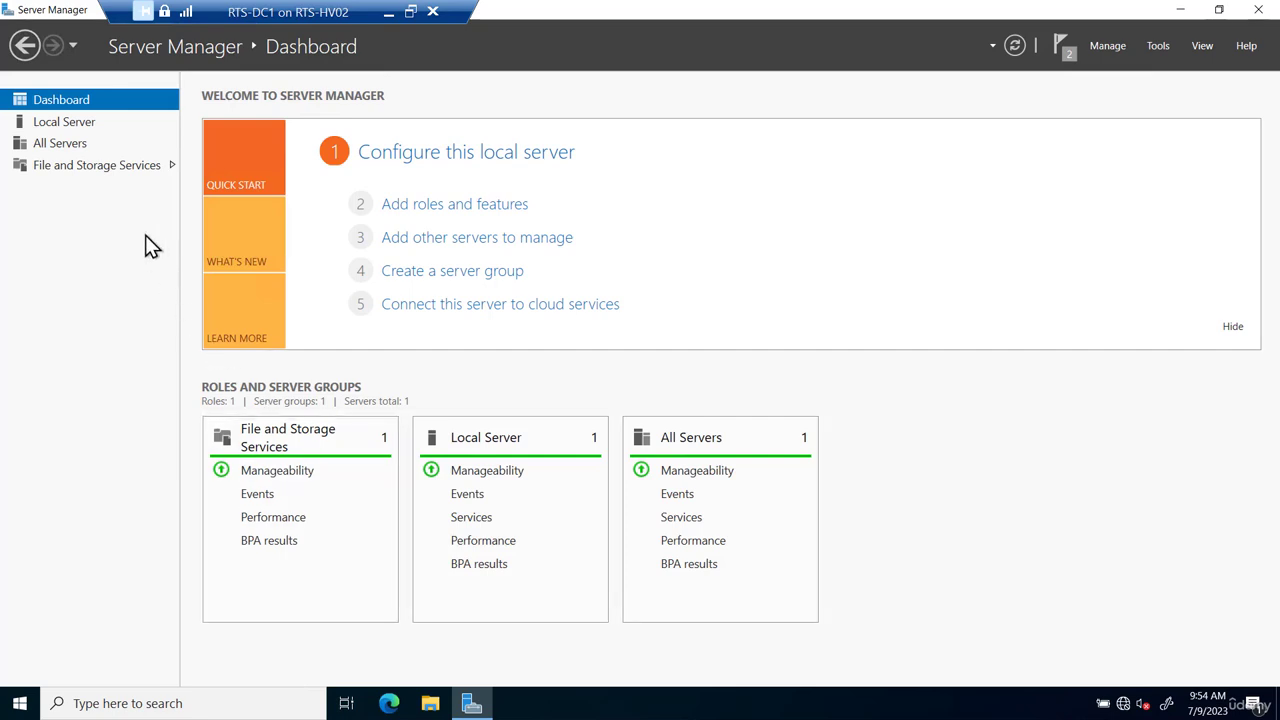
click(64, 124)
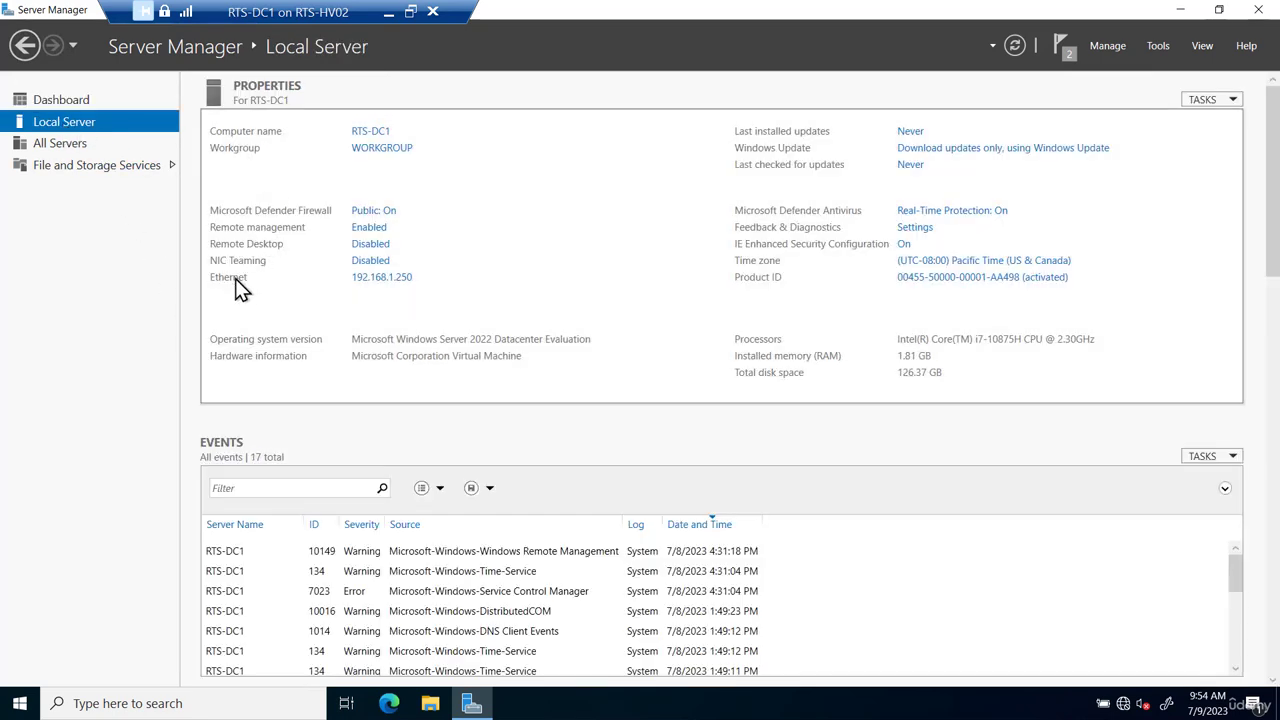
click(380, 281)
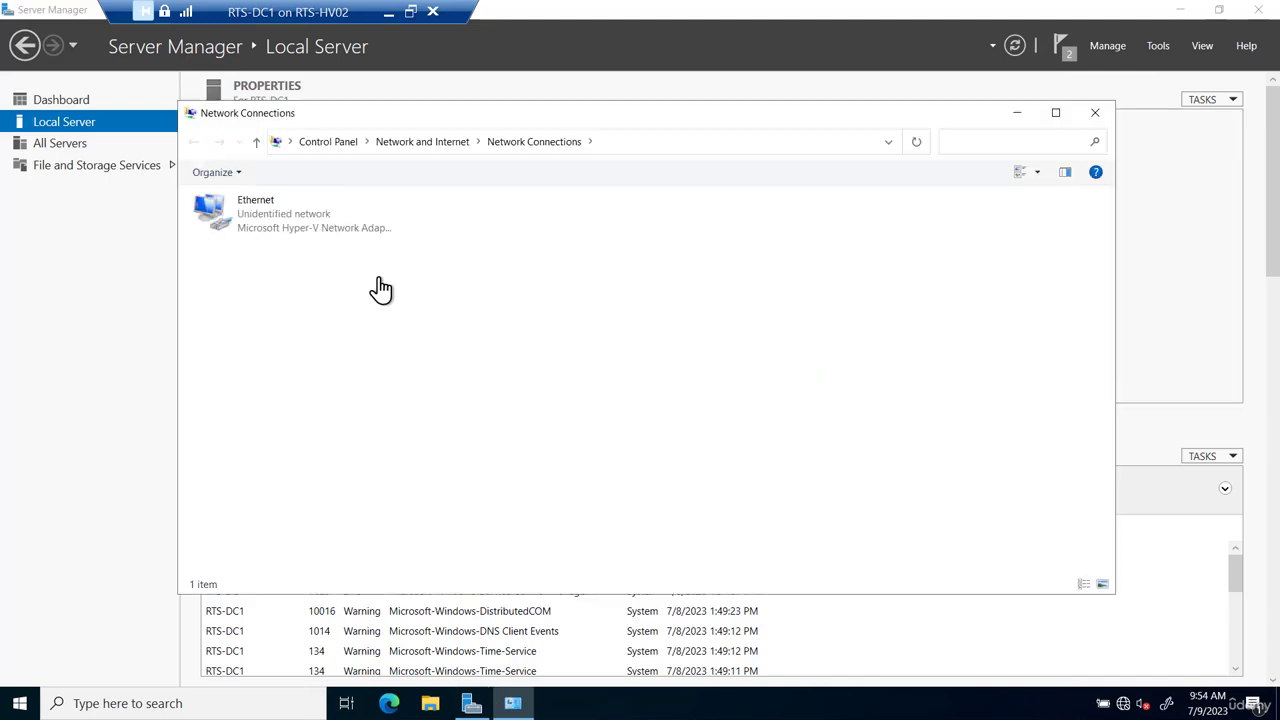
click(280, 222)
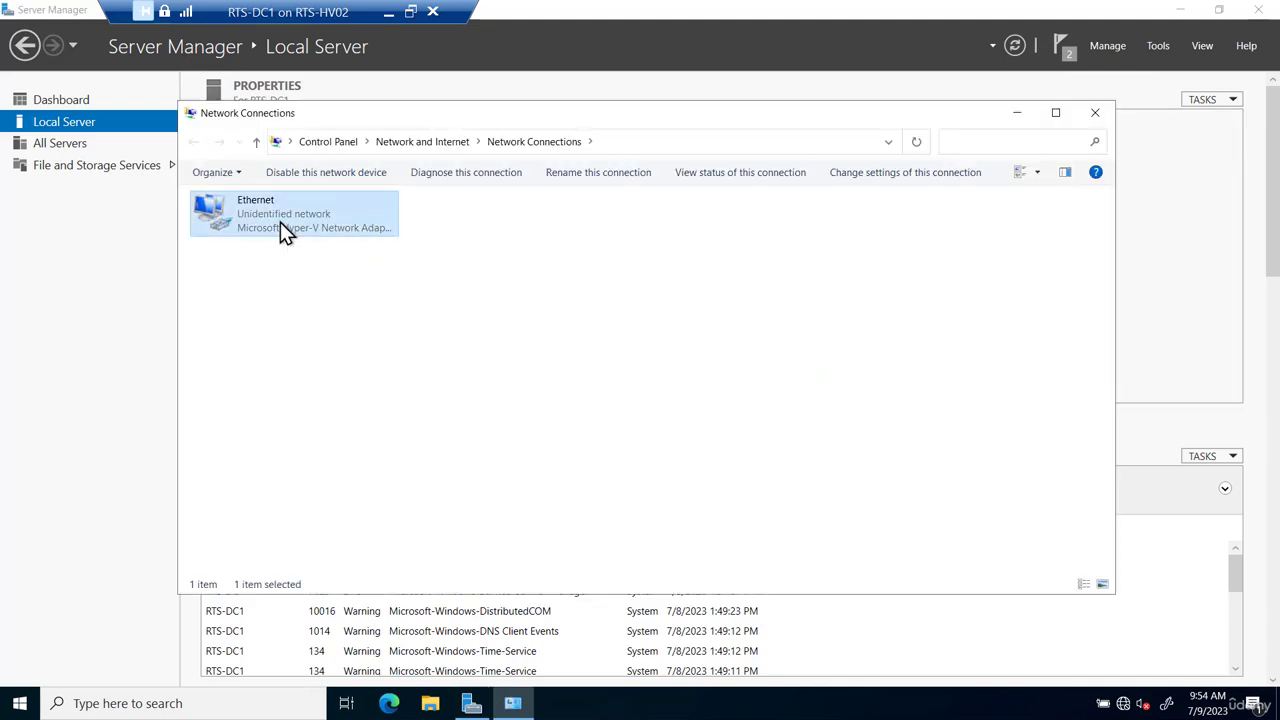
double_click(280, 222)
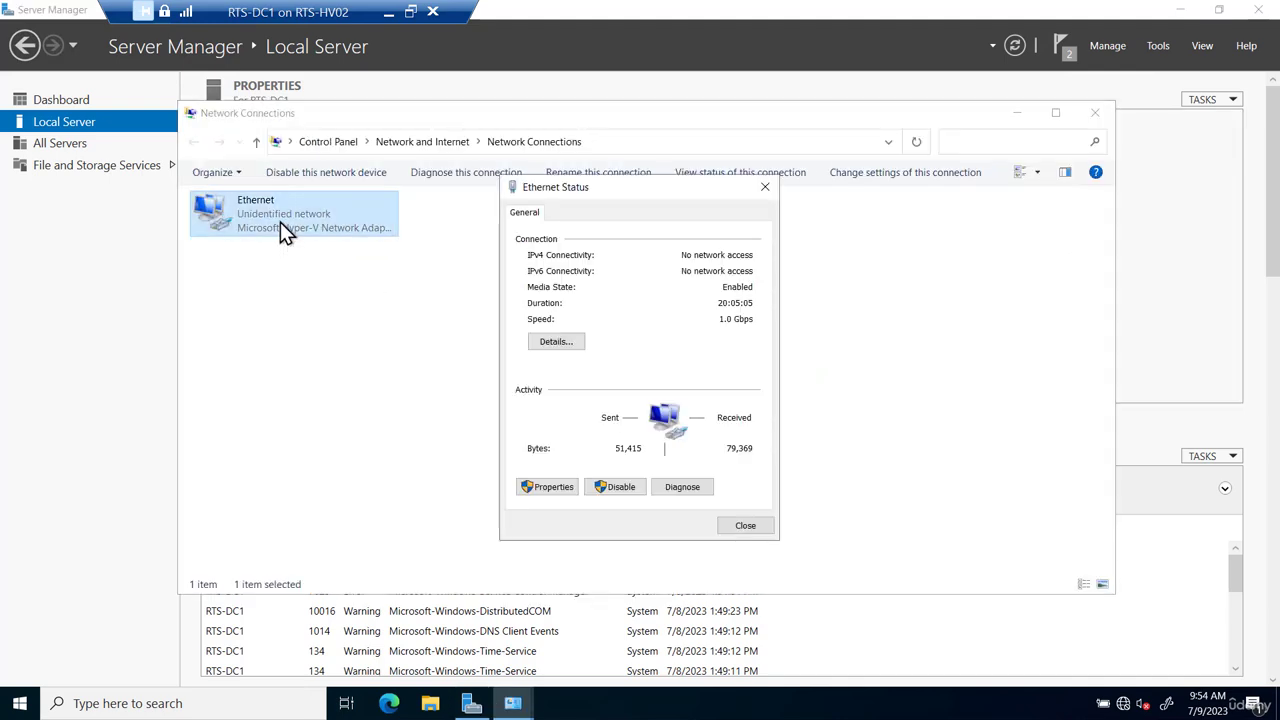
click(545, 489)
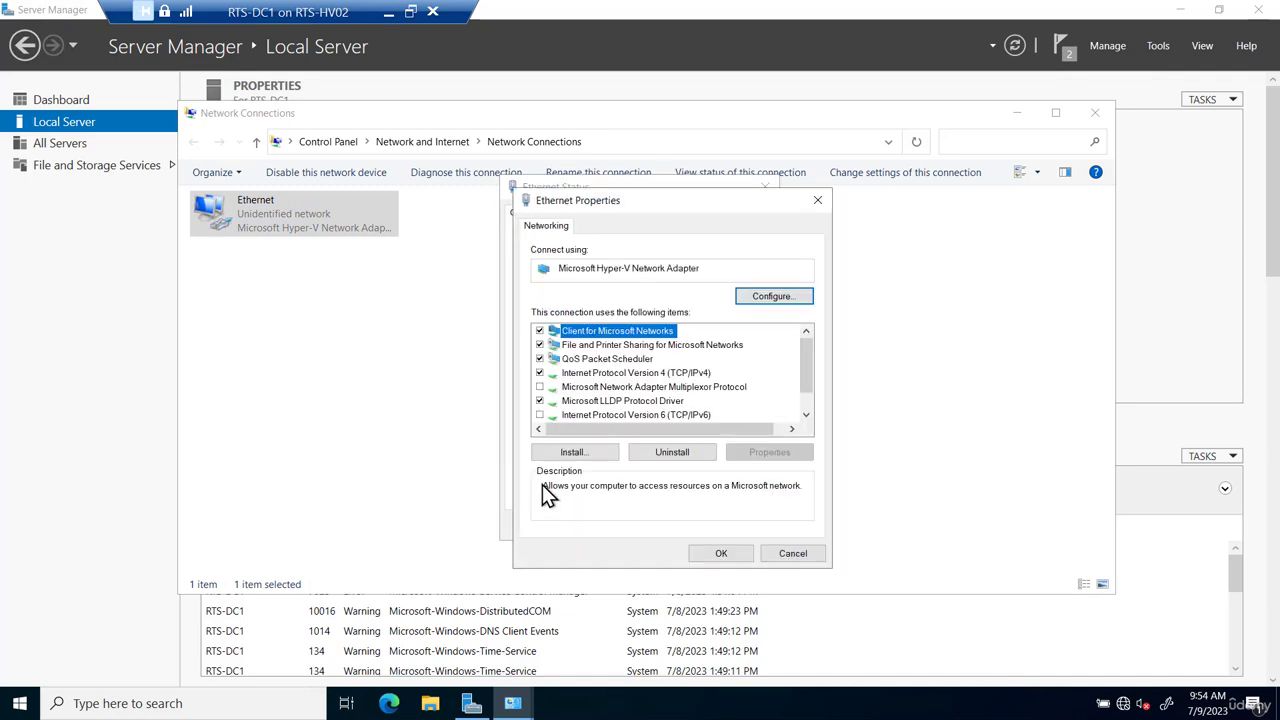
double_click(601, 374)
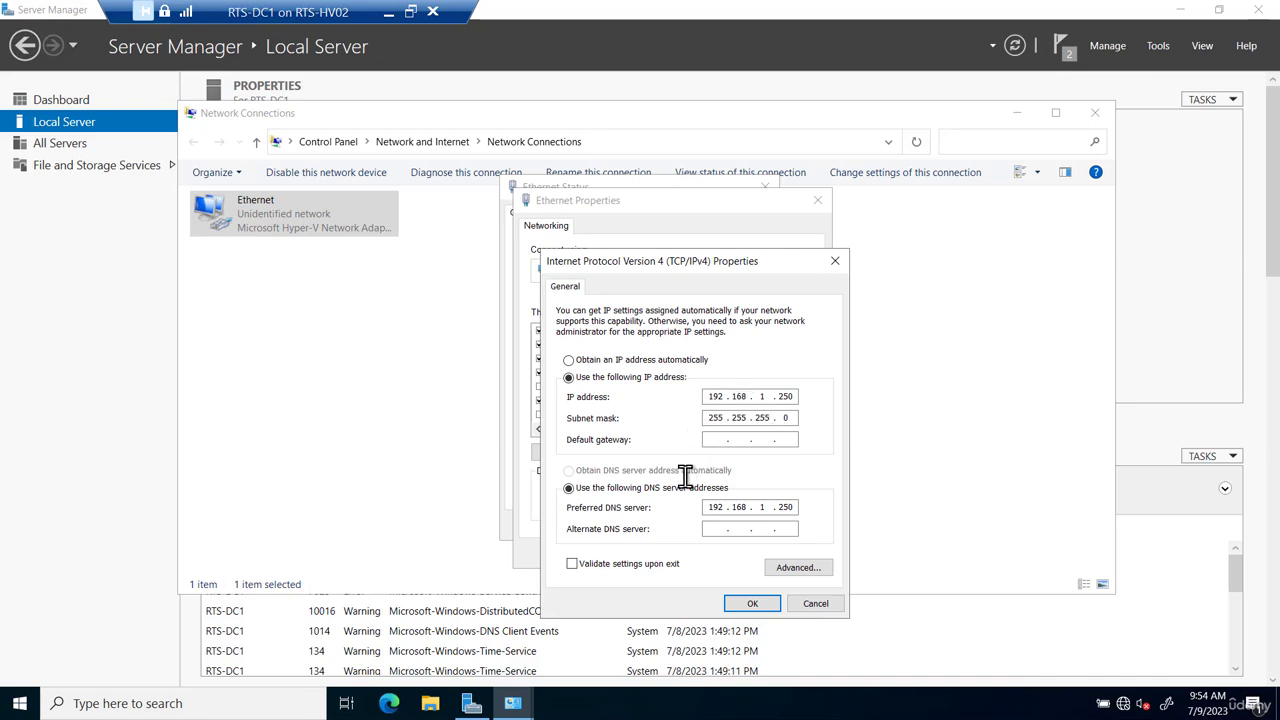
click(825, 602)
click(791, 549)
click(745, 525)
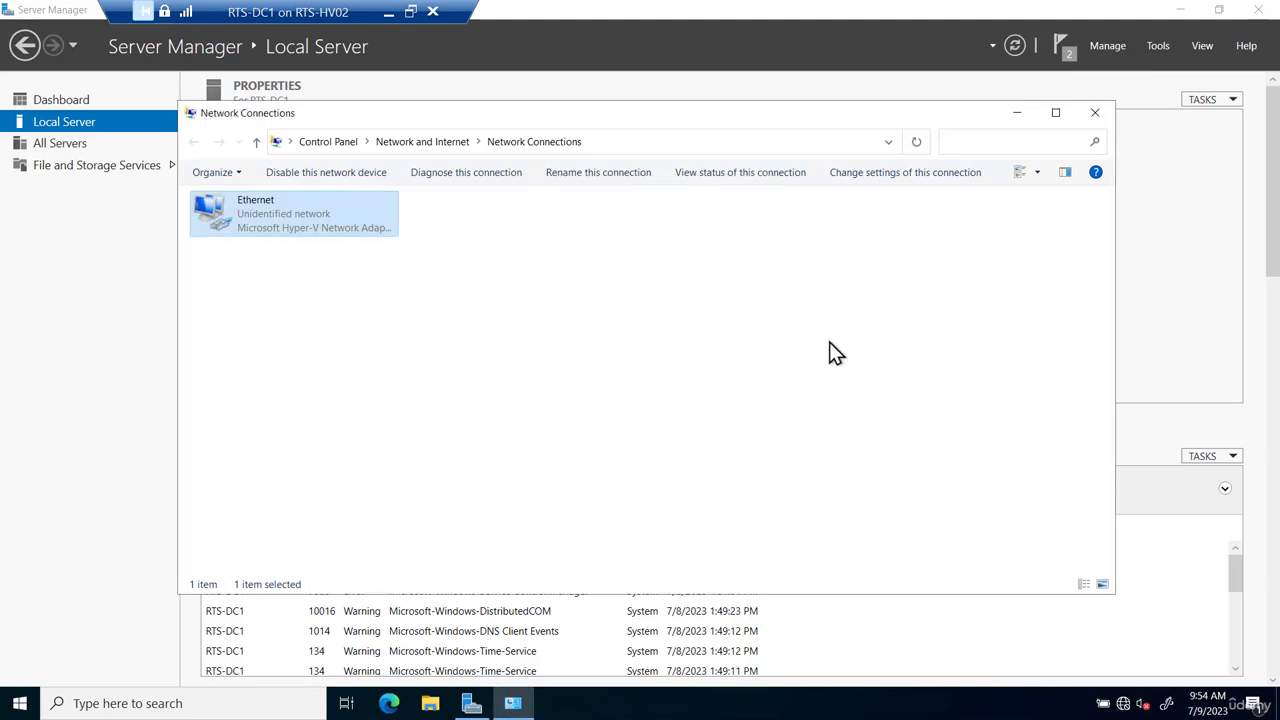
click(1095, 113)
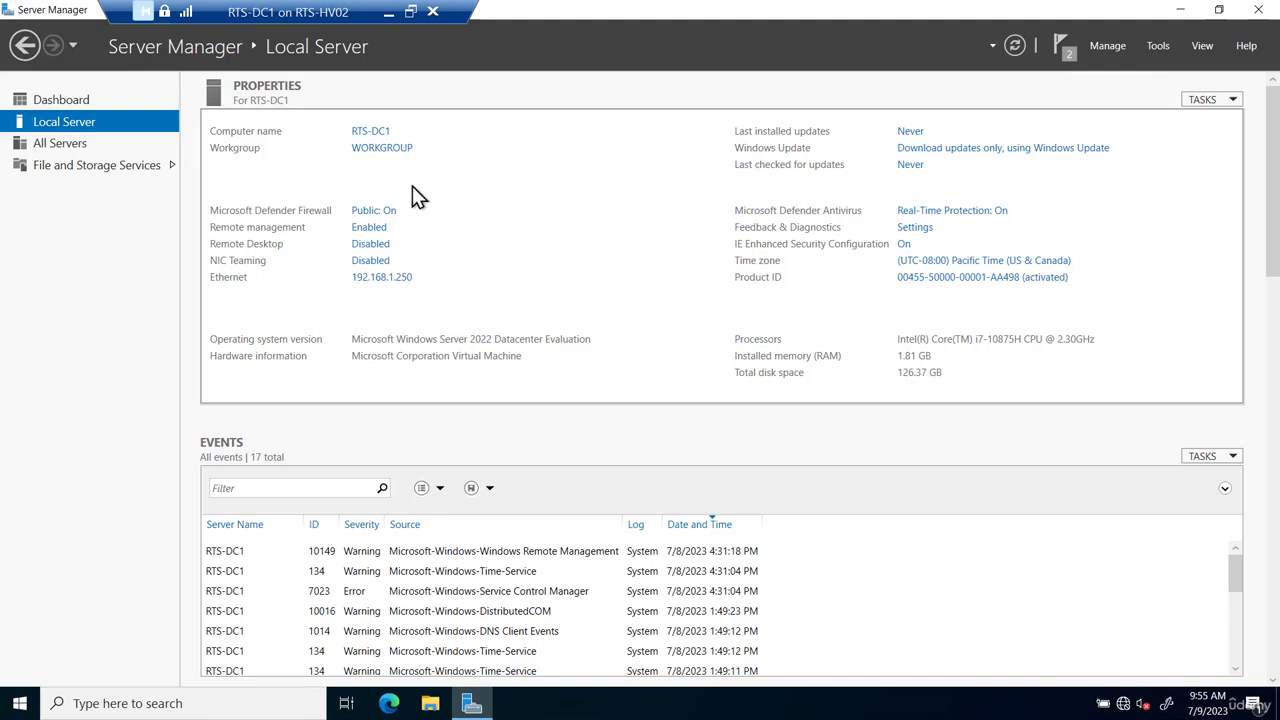
Start adding roles and features from the dashboard, using a role-based or feature-based installation on server RTS-DC1.
click(67, 99)
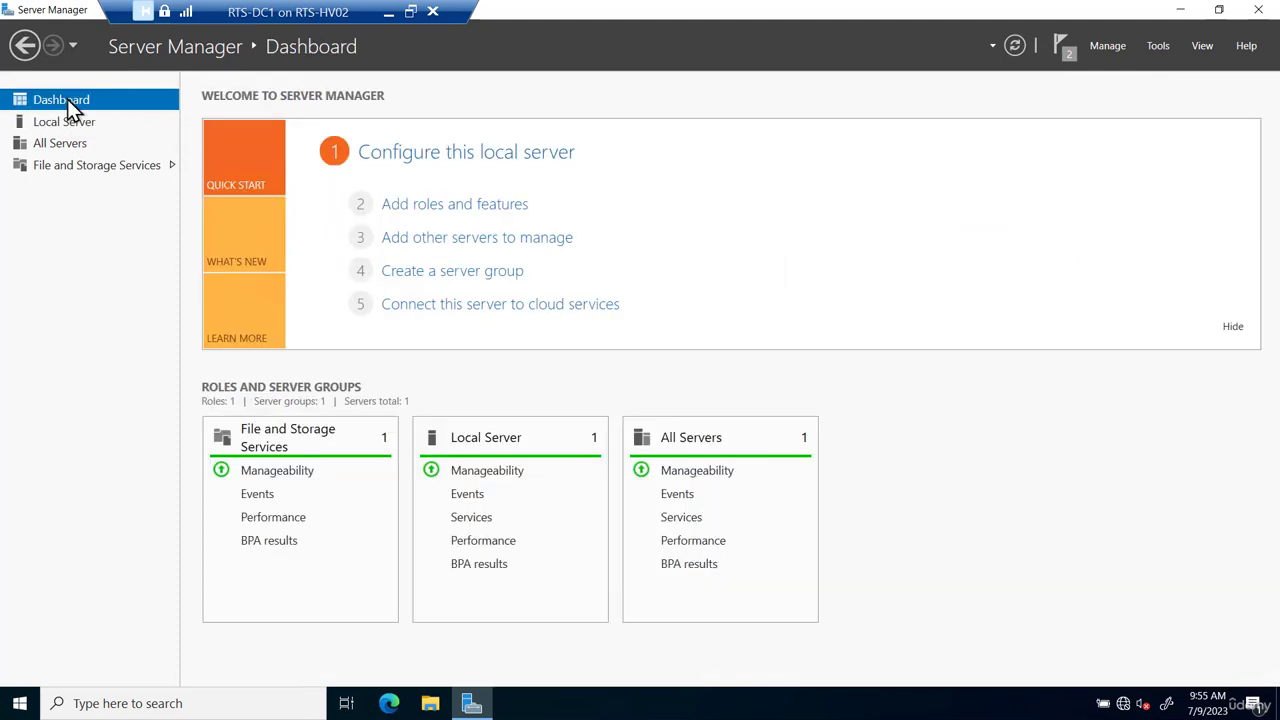
click(417, 206)
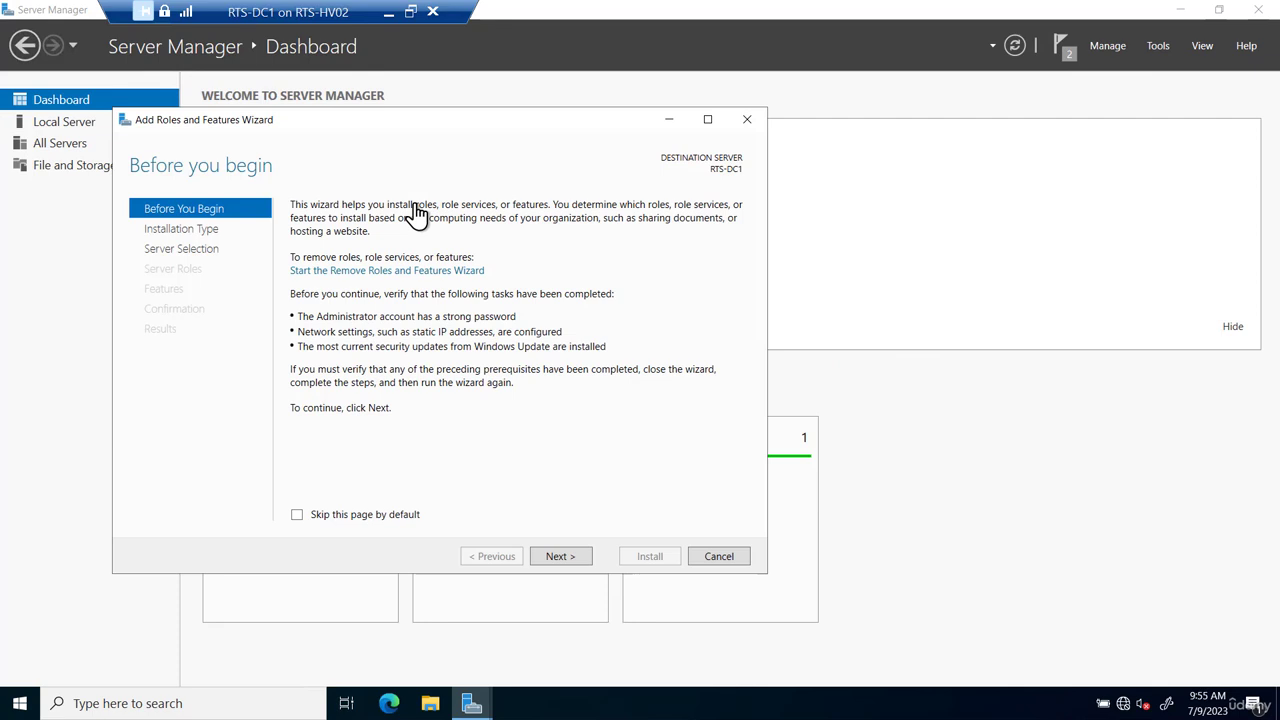
click(560, 557)
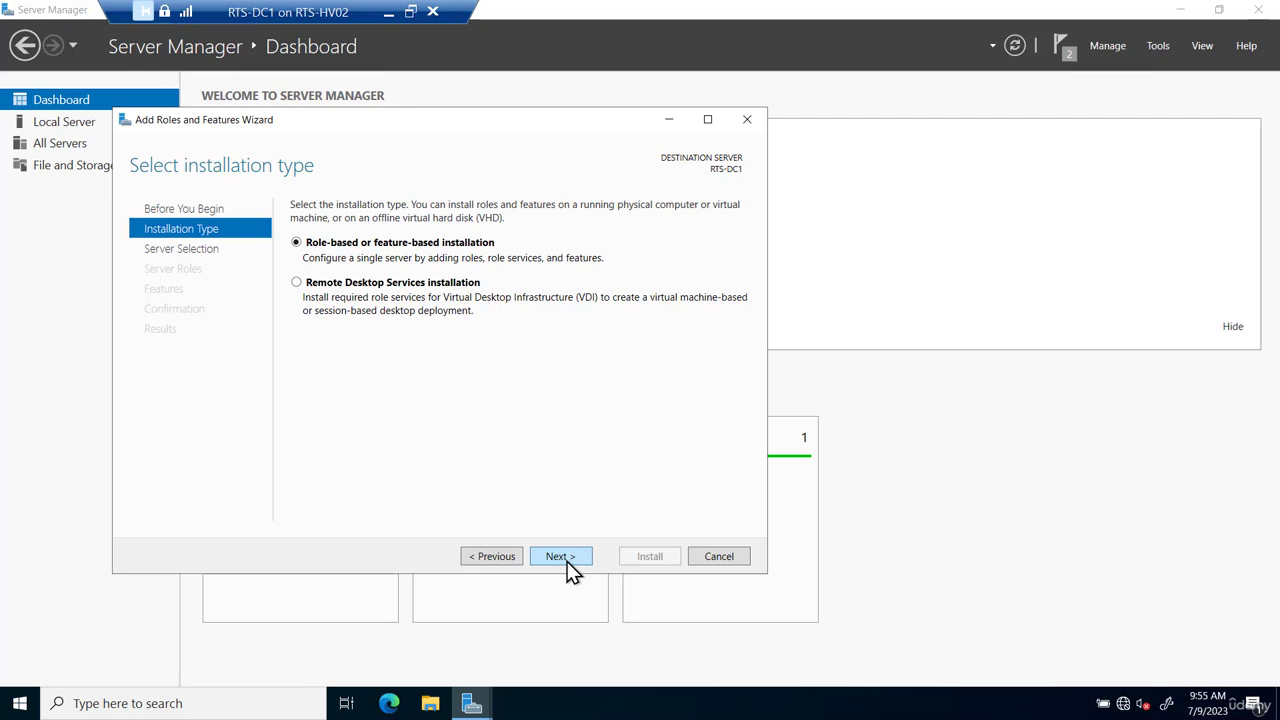
click(560, 557)
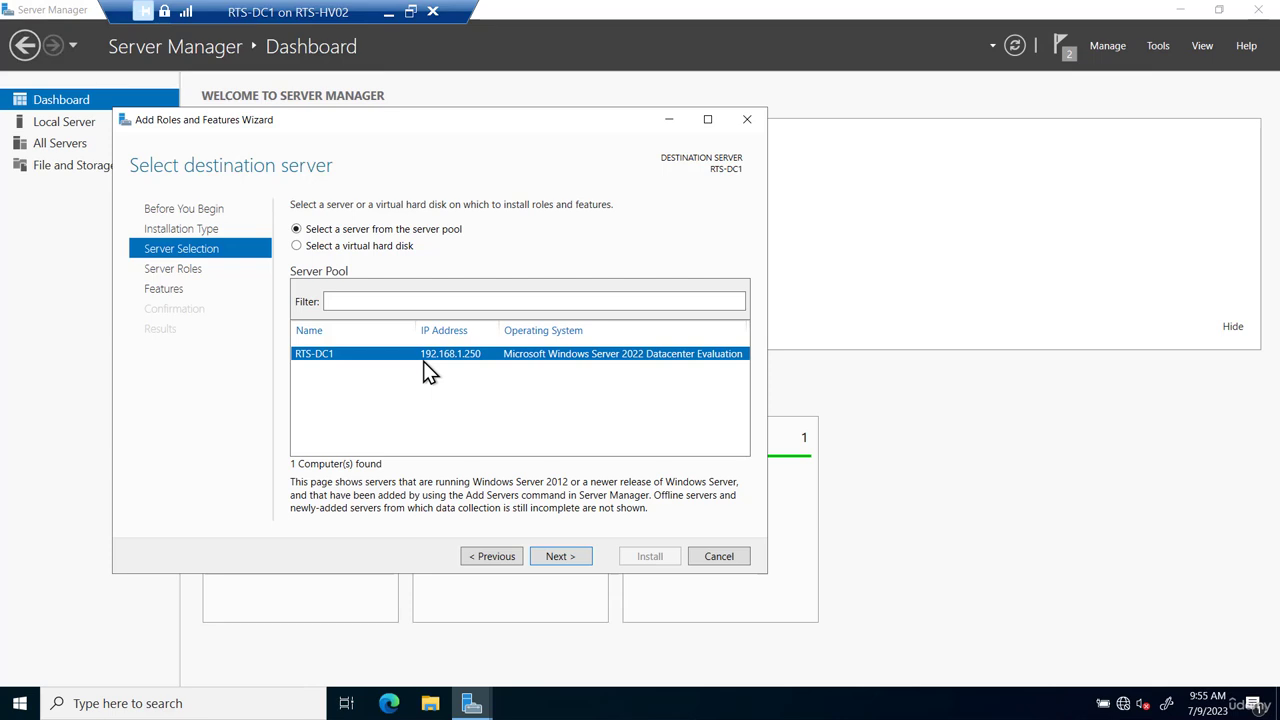
click(560, 557)
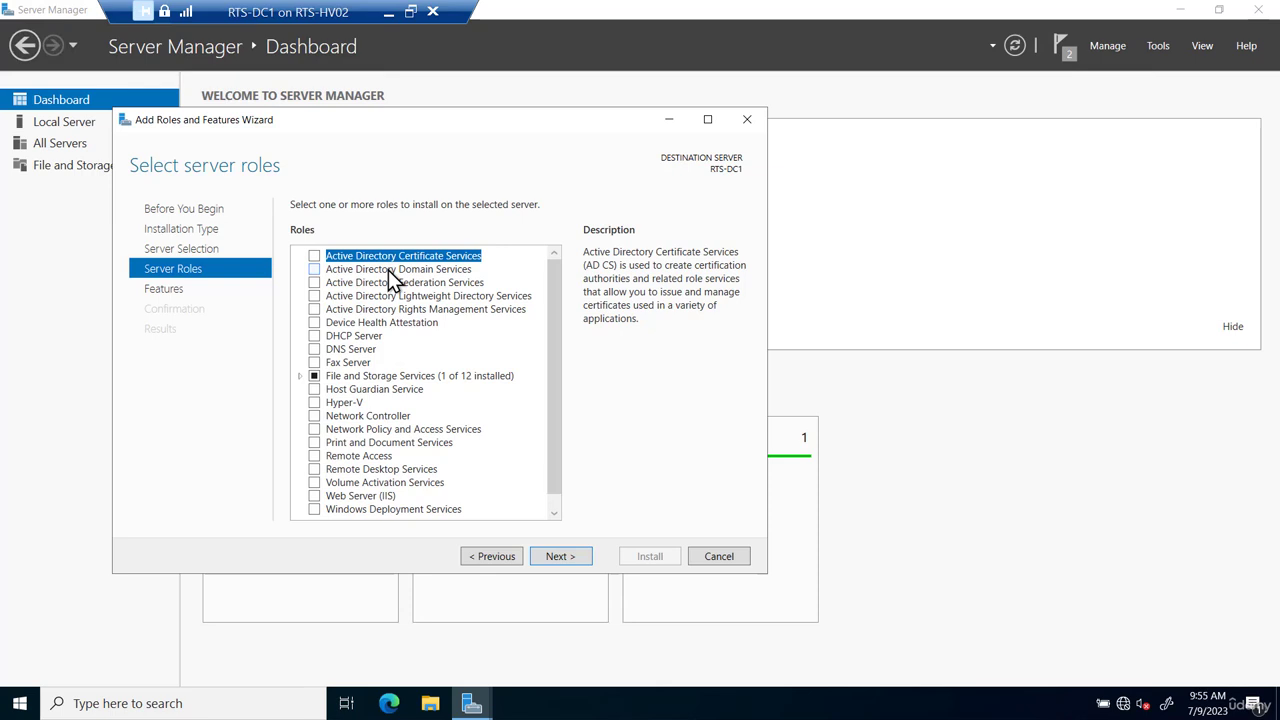
Install the Active Directory Domain Services role with its required features and management tools, and close the wizard when finished.
click(314, 270)
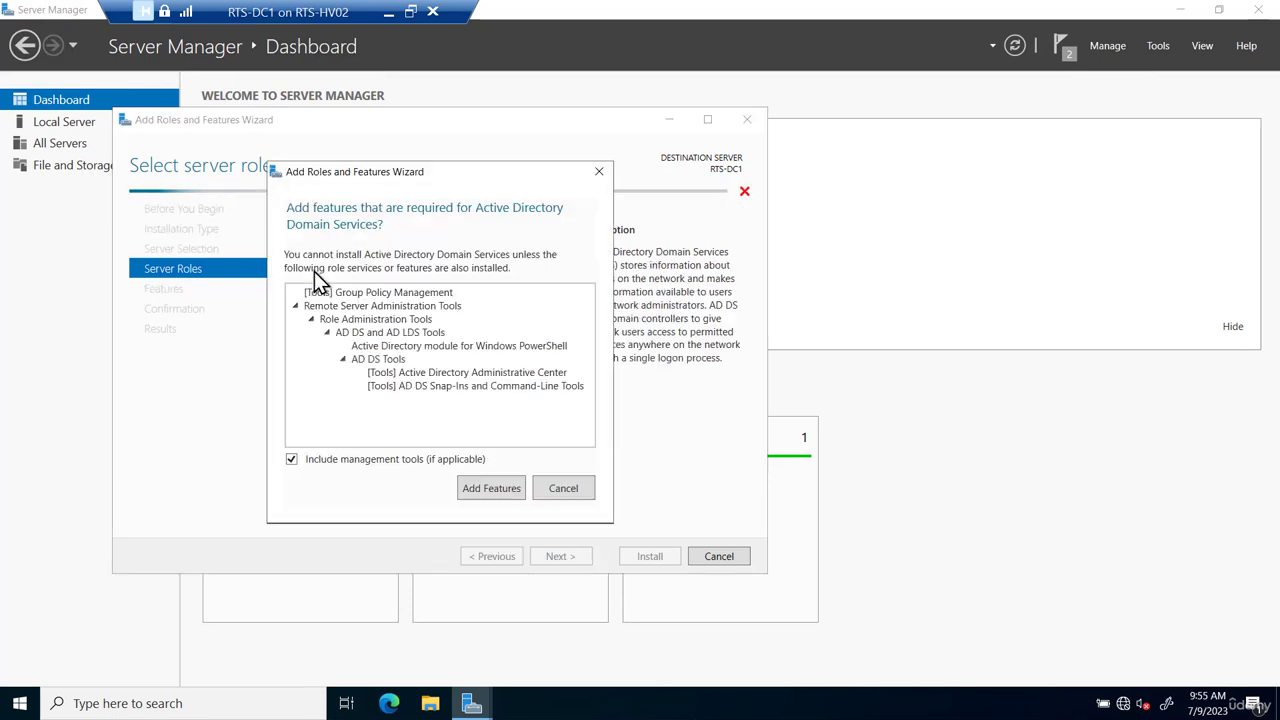
click(491, 489)
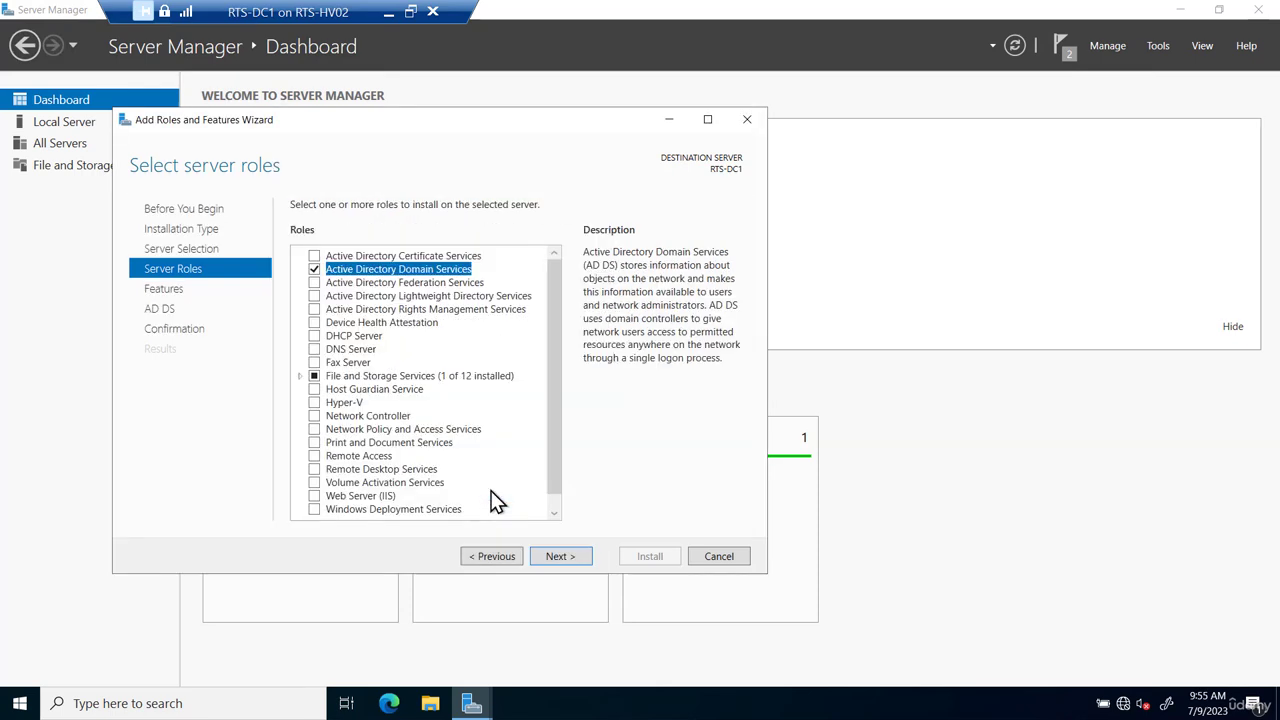
click(577, 560)
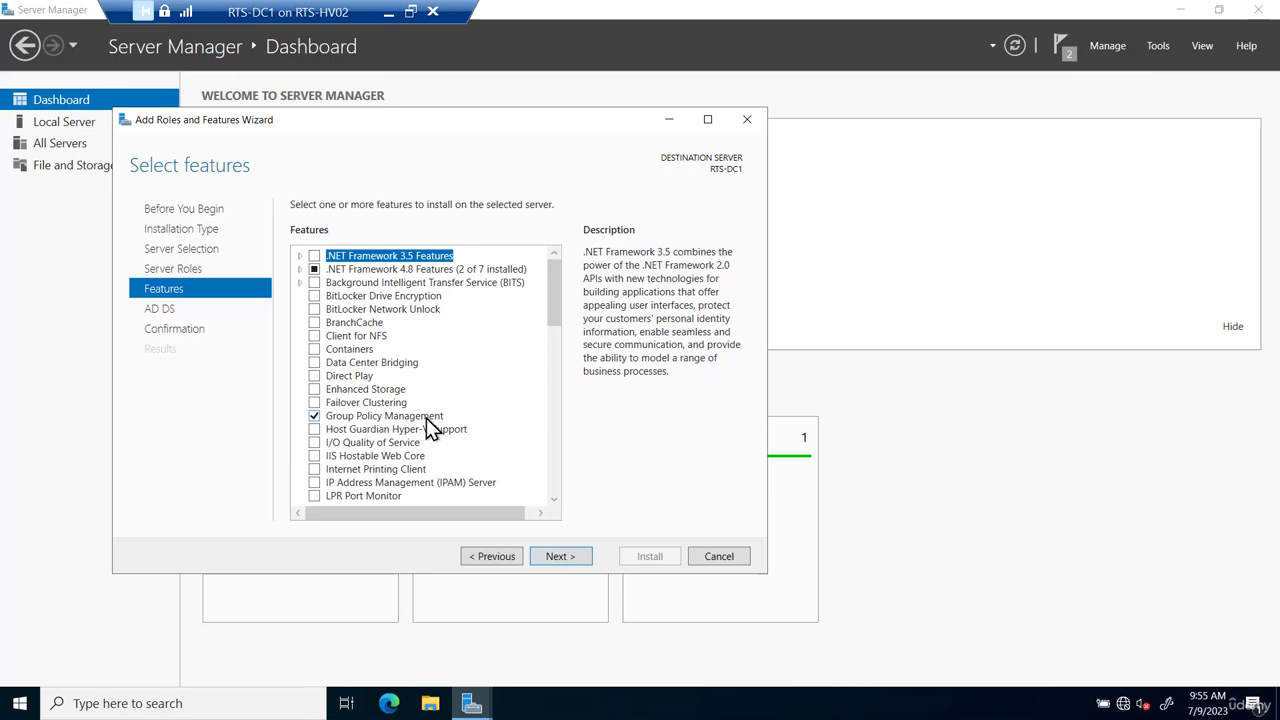
click(558, 558)
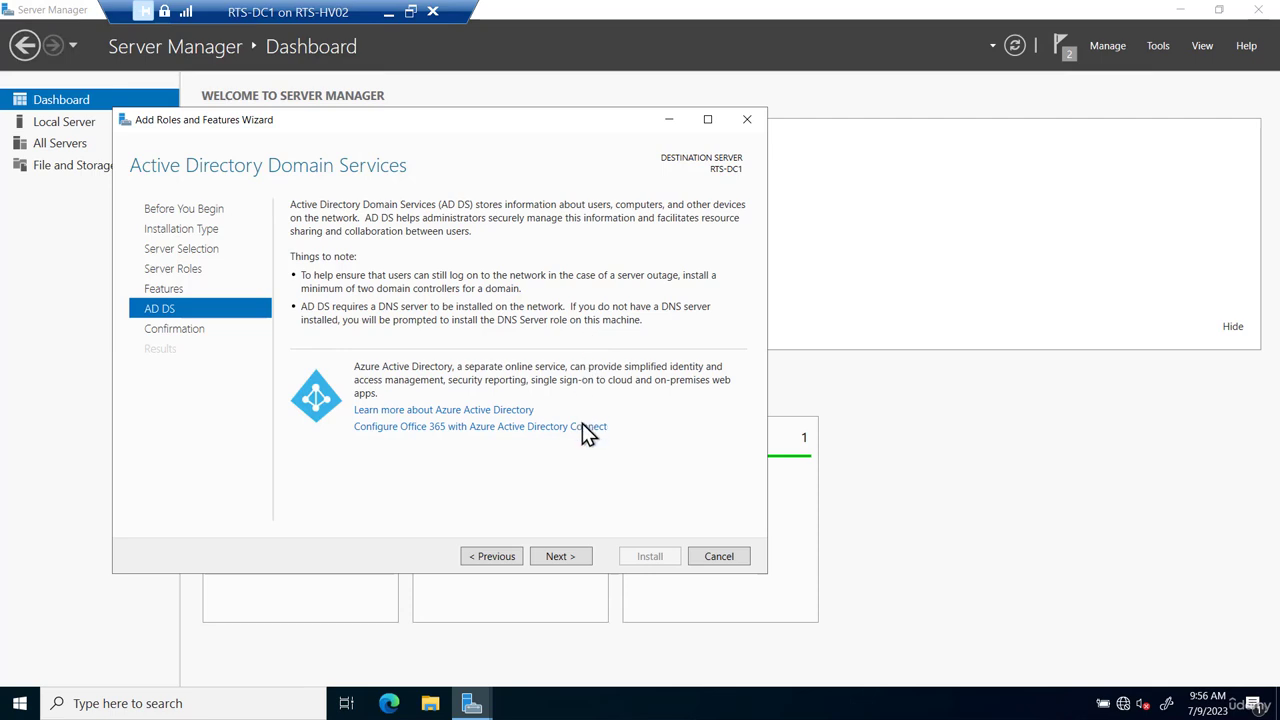
click(561, 557)
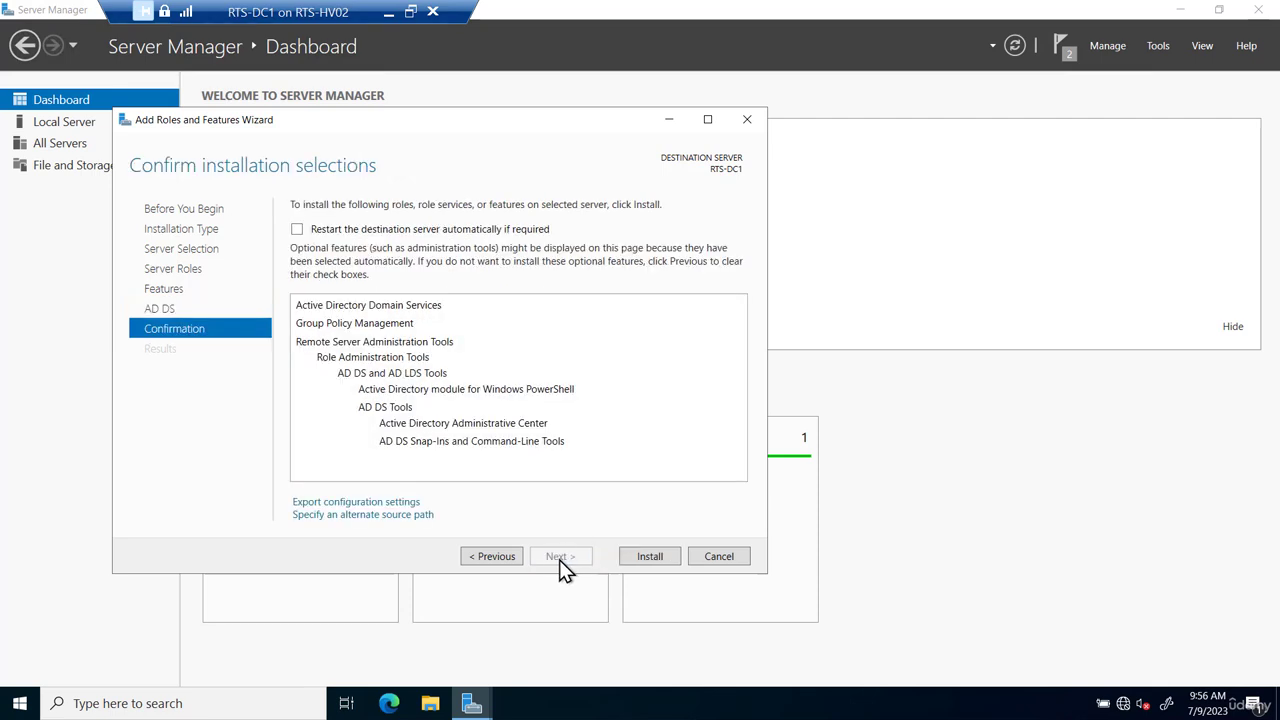
click(640, 557)
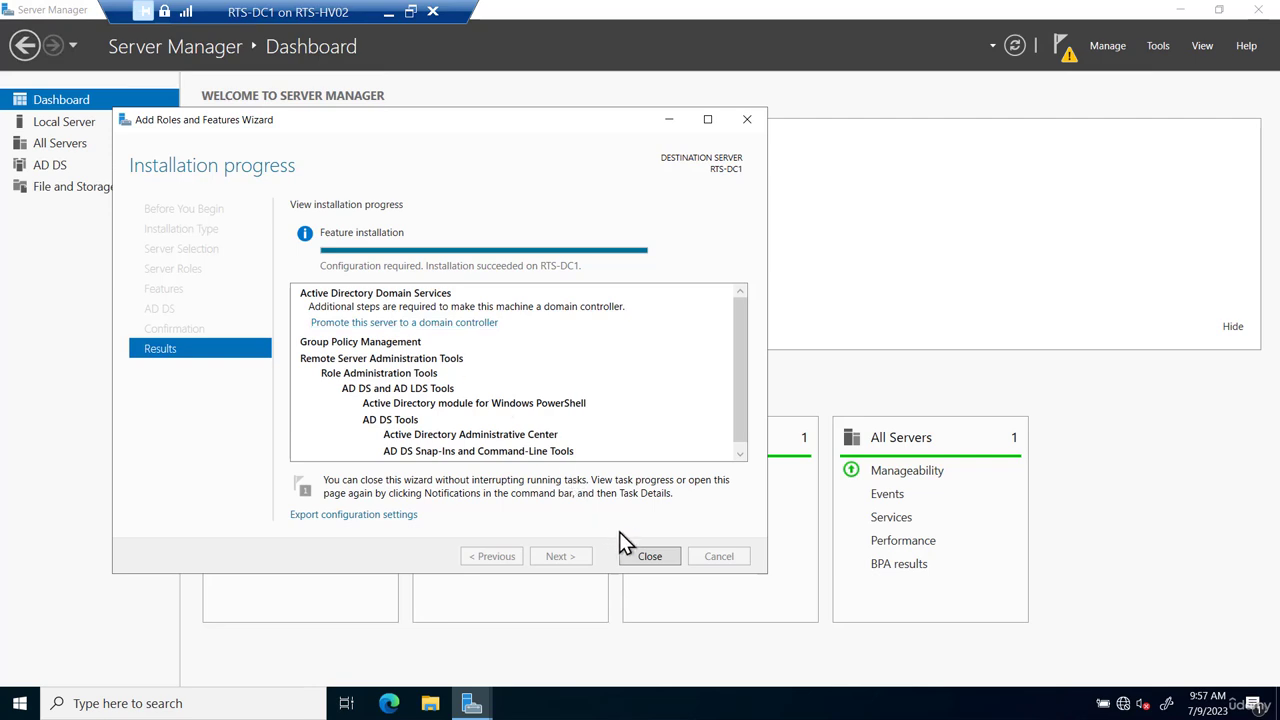
click(650, 558)
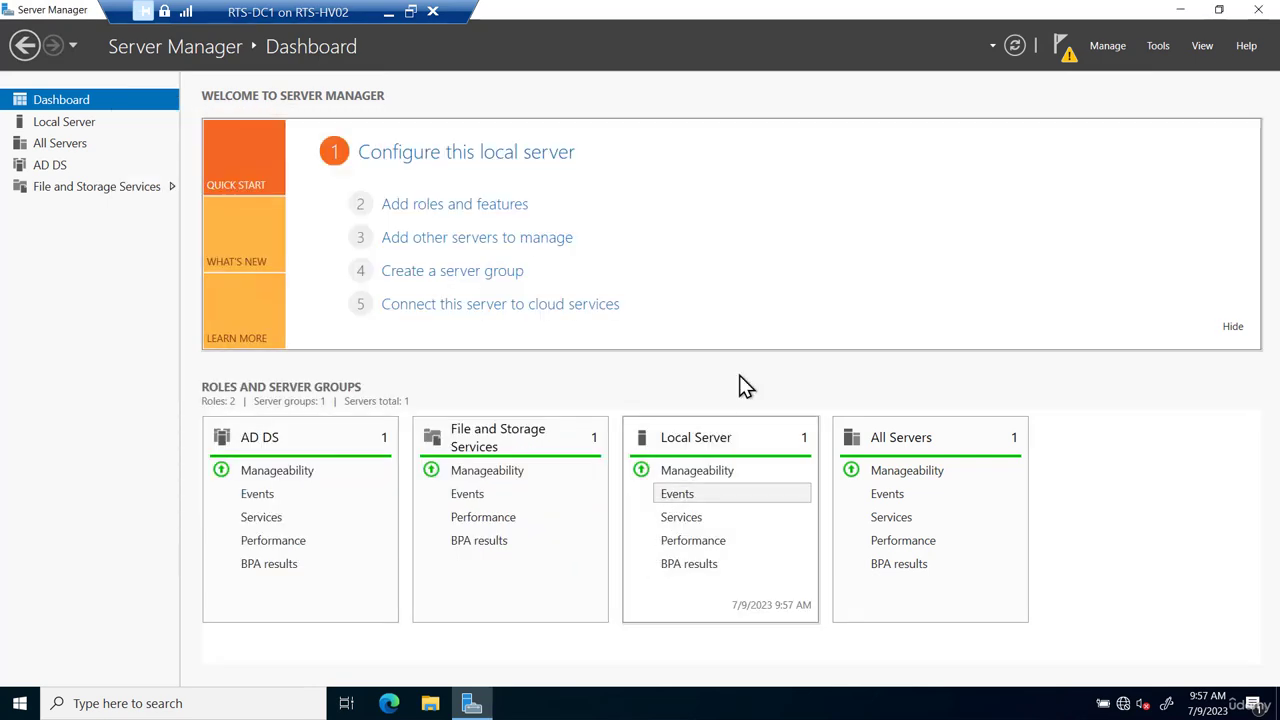
Start promoting this server to a domain controller and choose to add a new forest as the deployment operation.
click(1064, 50)
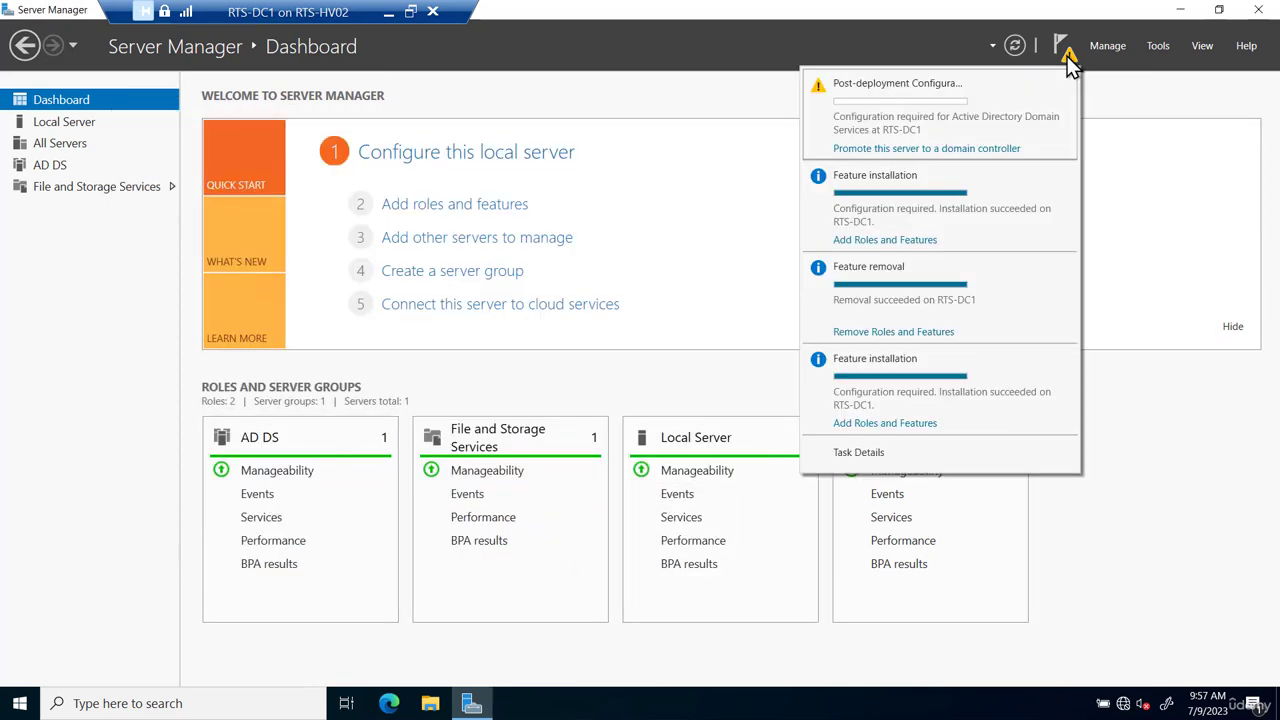
click(938, 150)
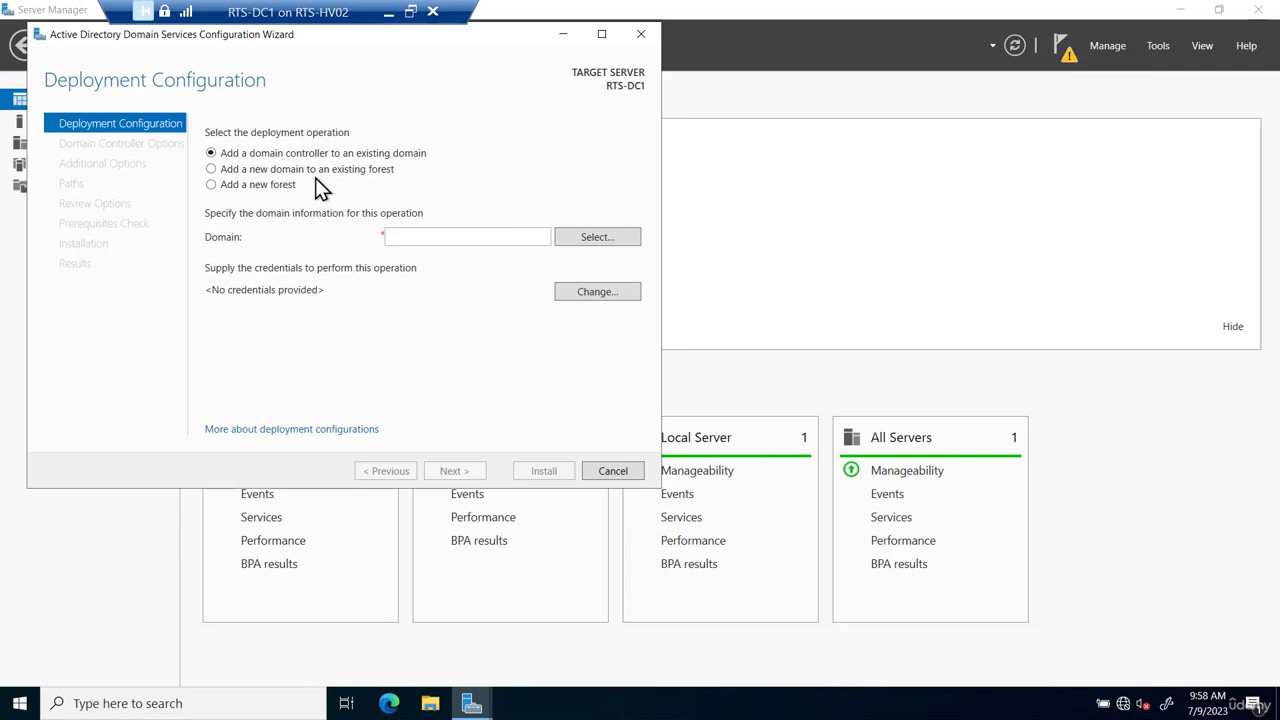
click(312, 171)
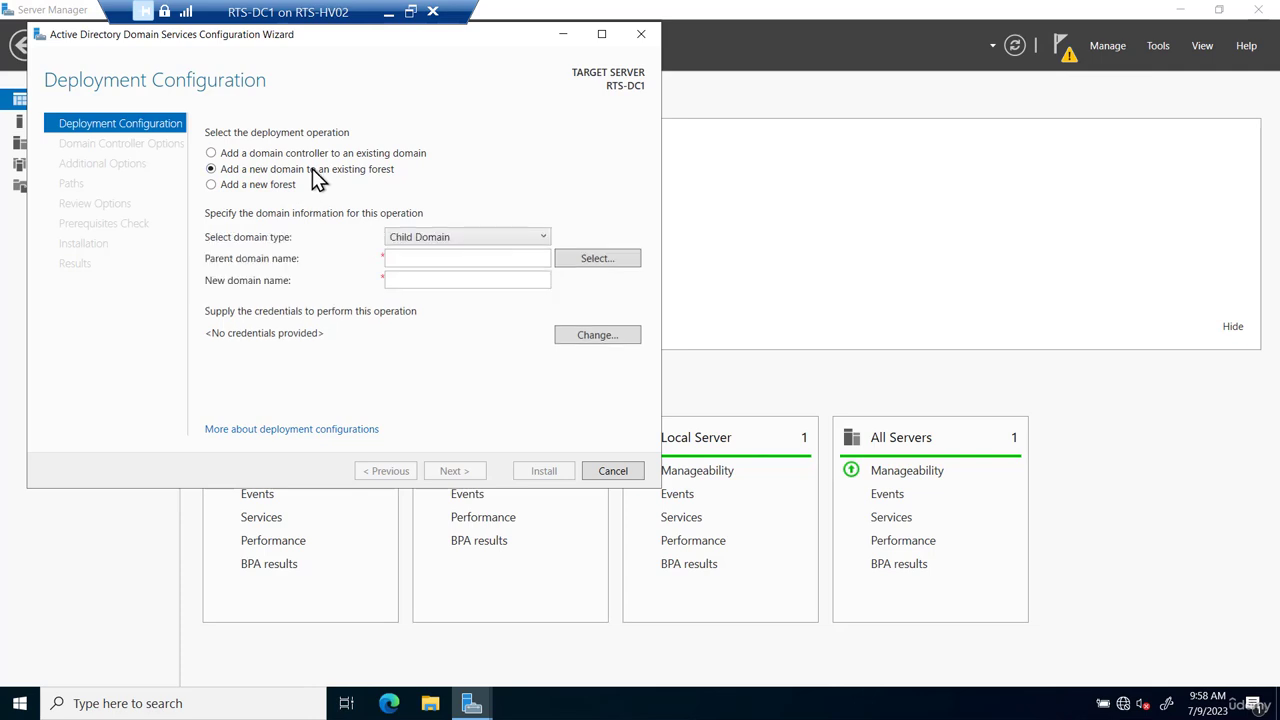
click(260, 188)
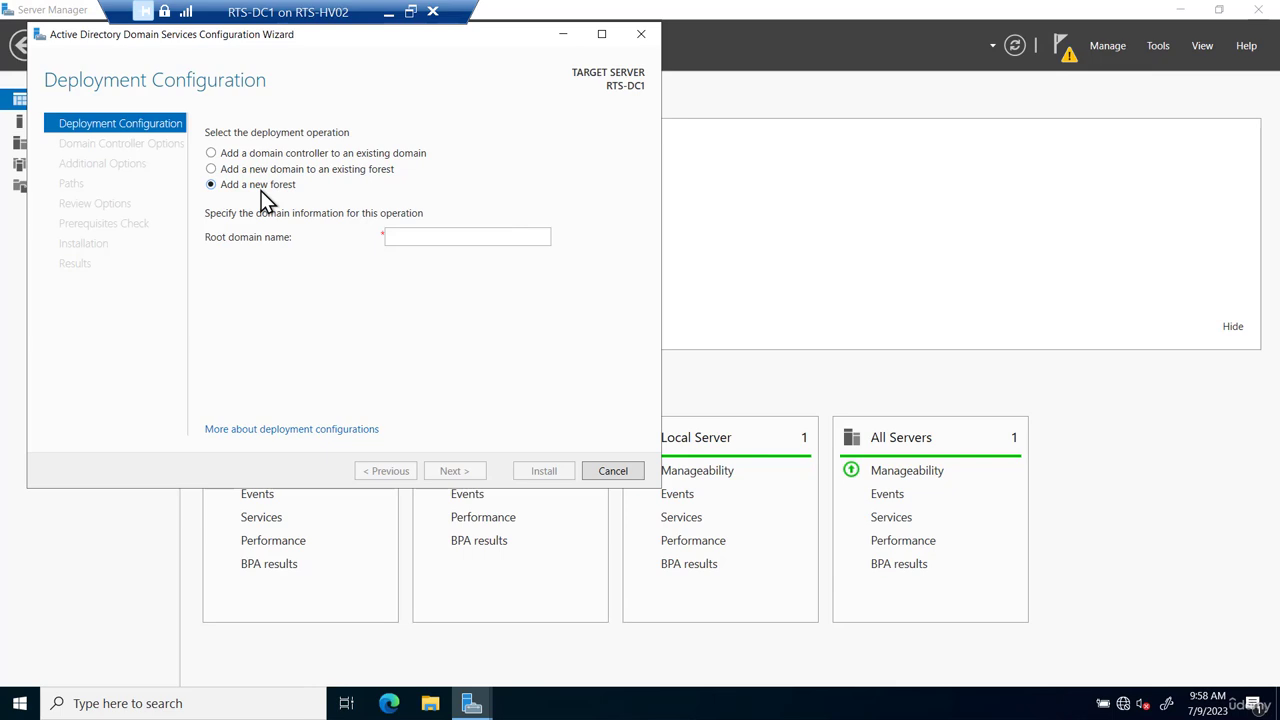
Set the root domain name to rtsnetworking.local and continue to the domain controller options.
click(405, 236)
text(rt)
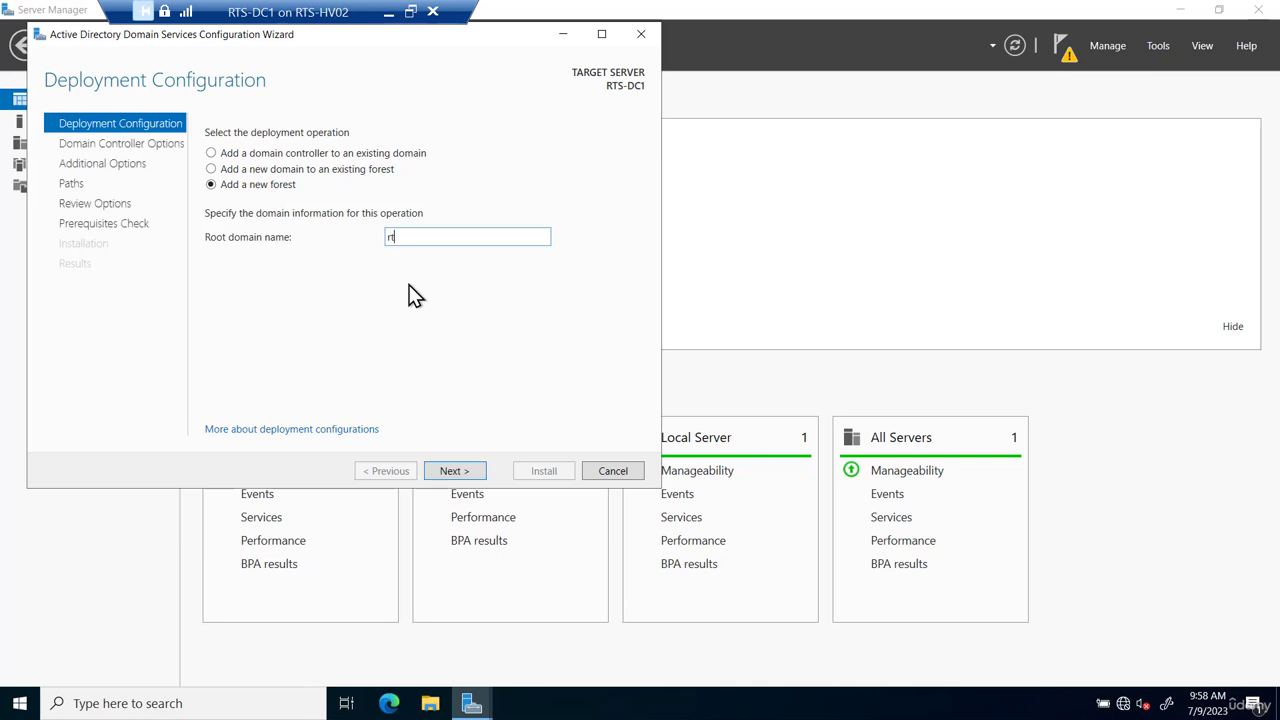
text(snetworking.local)
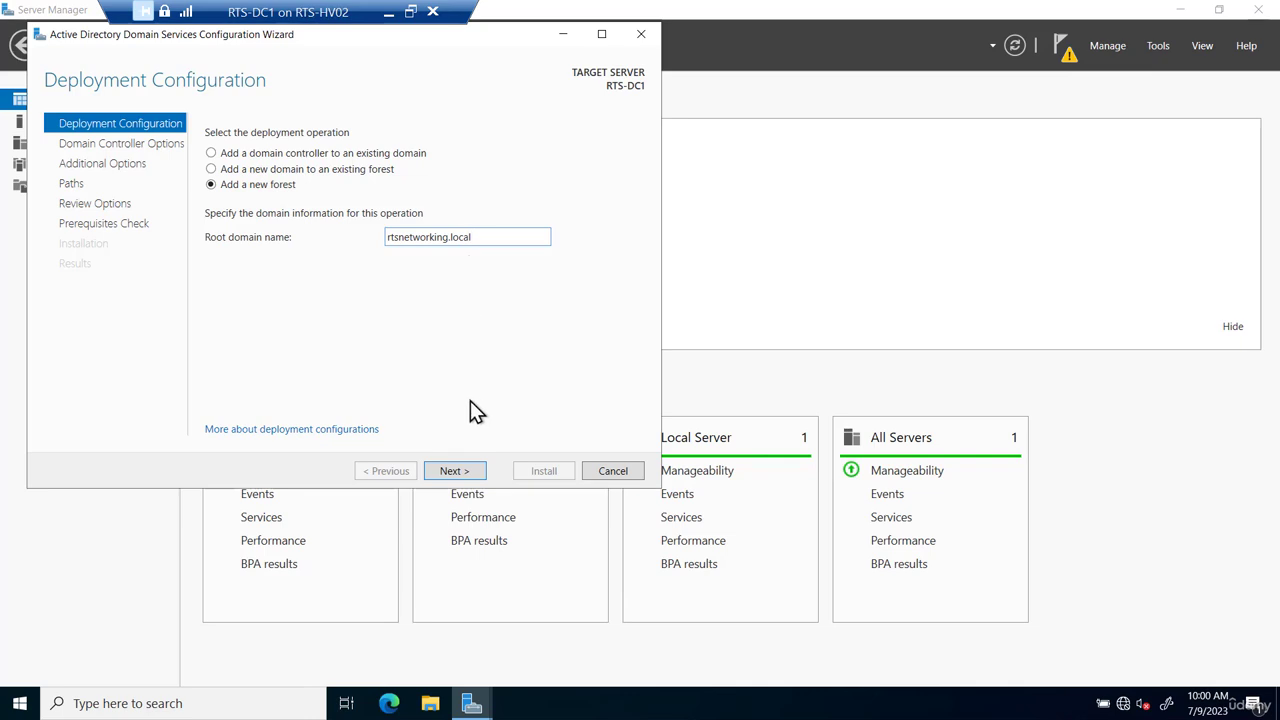
click(455, 471)
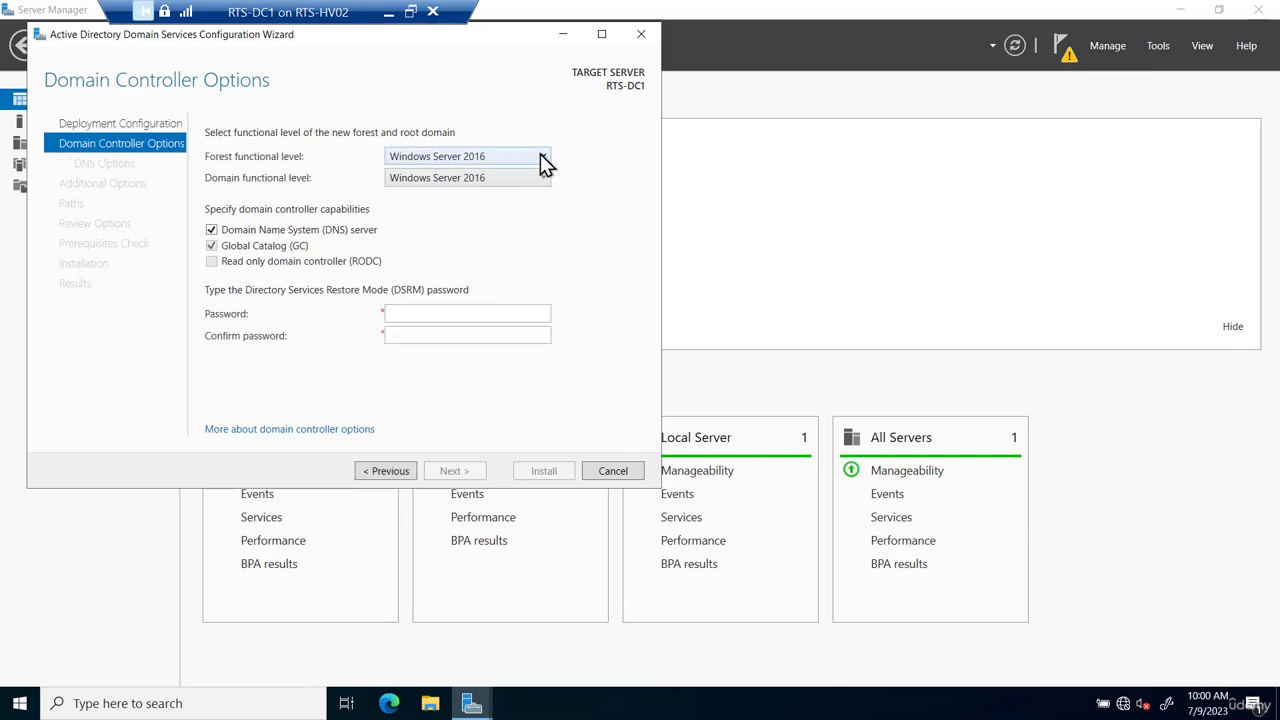
Review the available forest and domain functional levels without changing the selection.
click(539, 156)
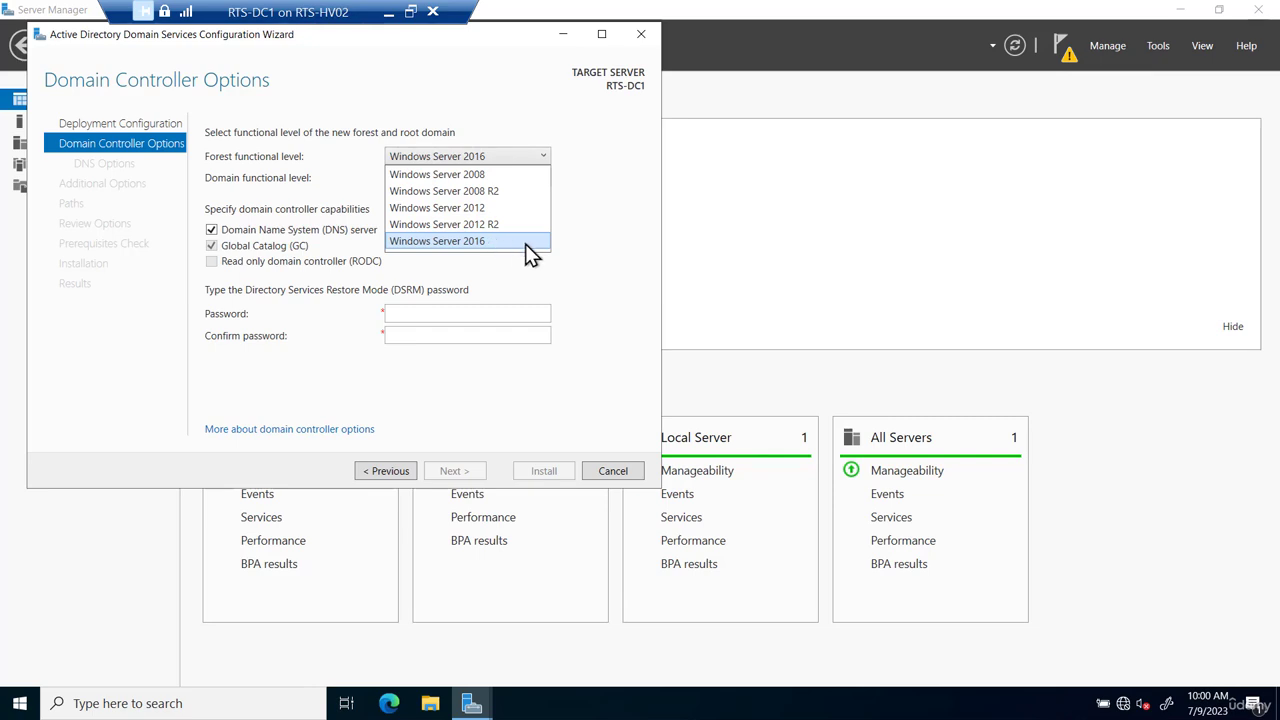
click(567, 260)
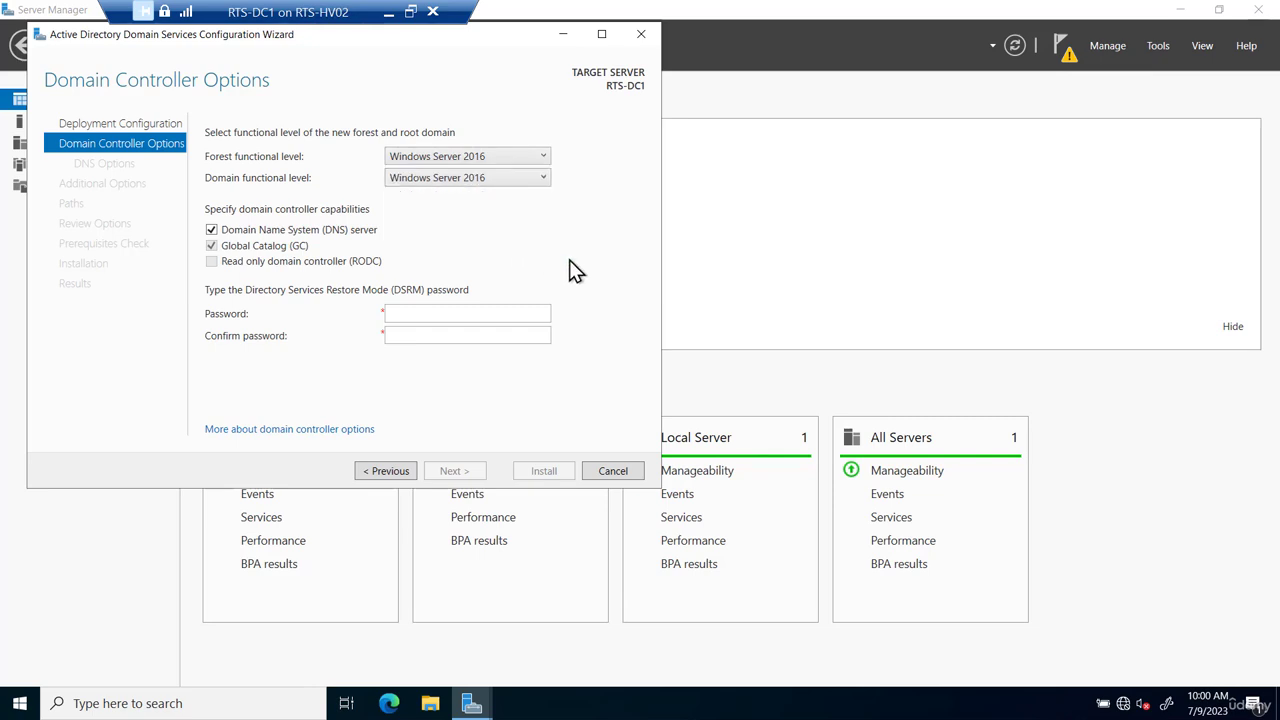
click(502, 186)
click(502, 196)
click(504, 156)
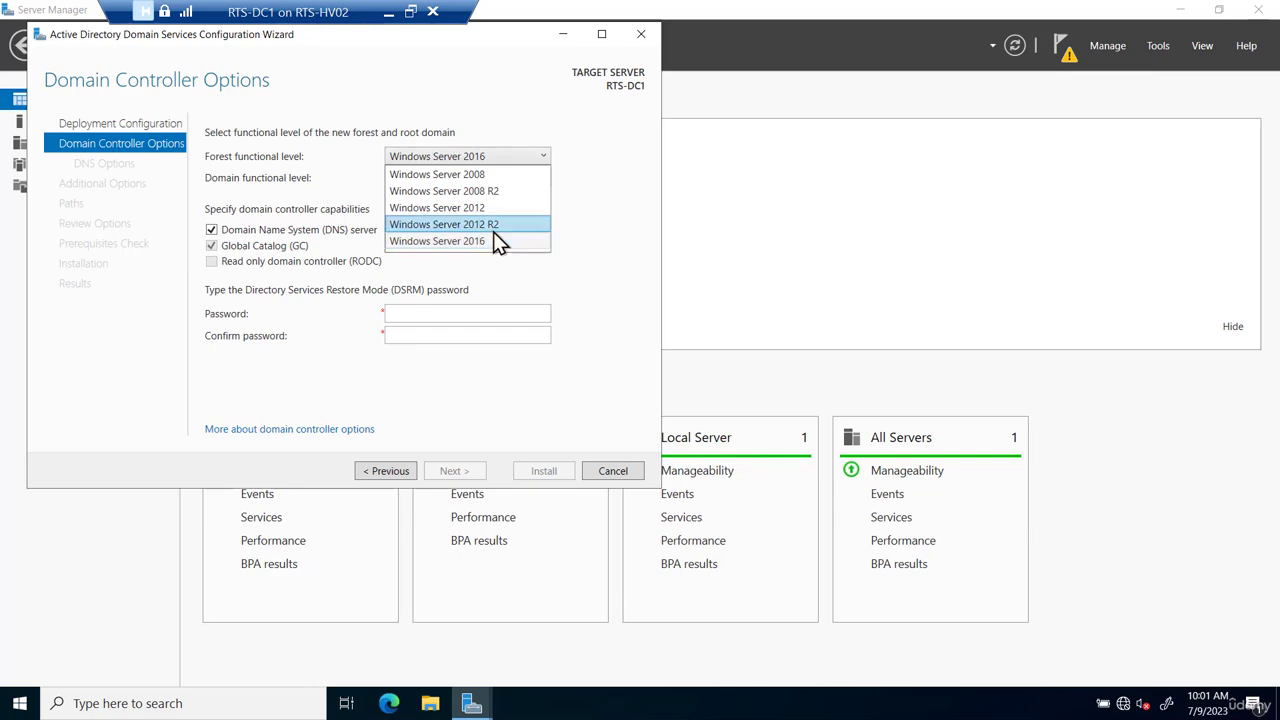
click(505, 284)
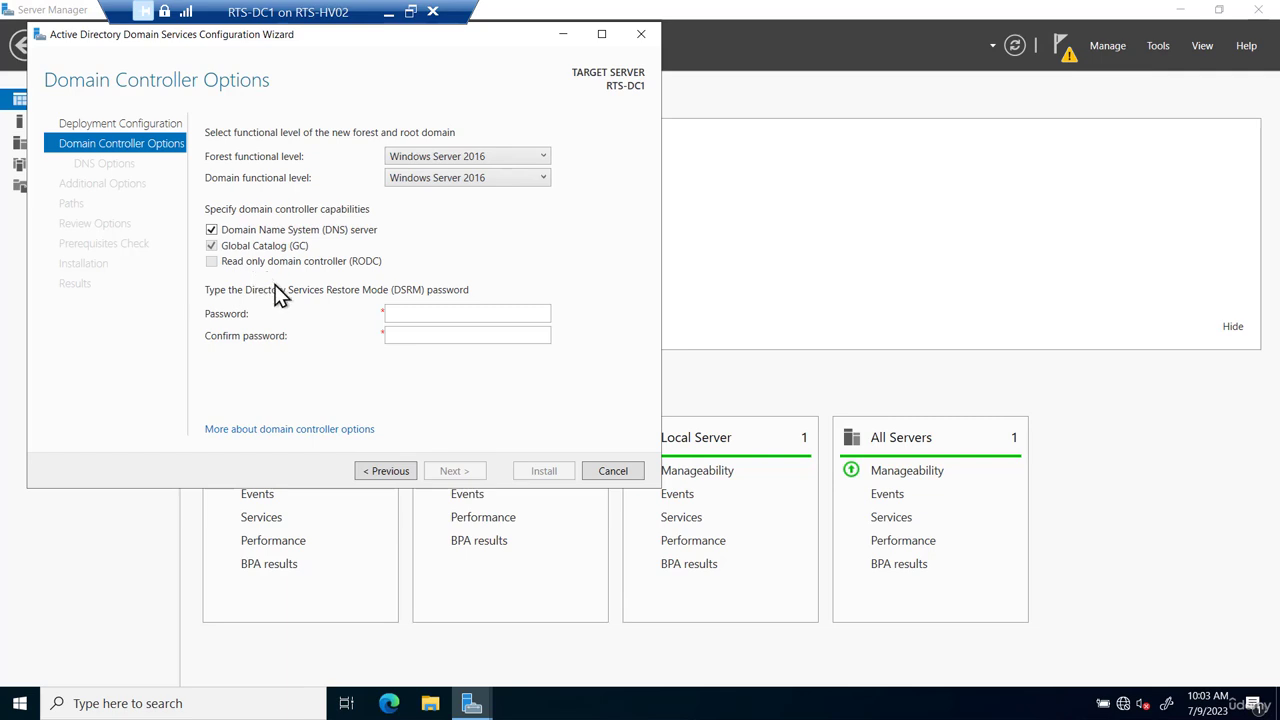
Enter and confirm the Directory Services Restore Mode (DSRM) password.
click(404, 314)
text(********)
key(Tab)
text(********)
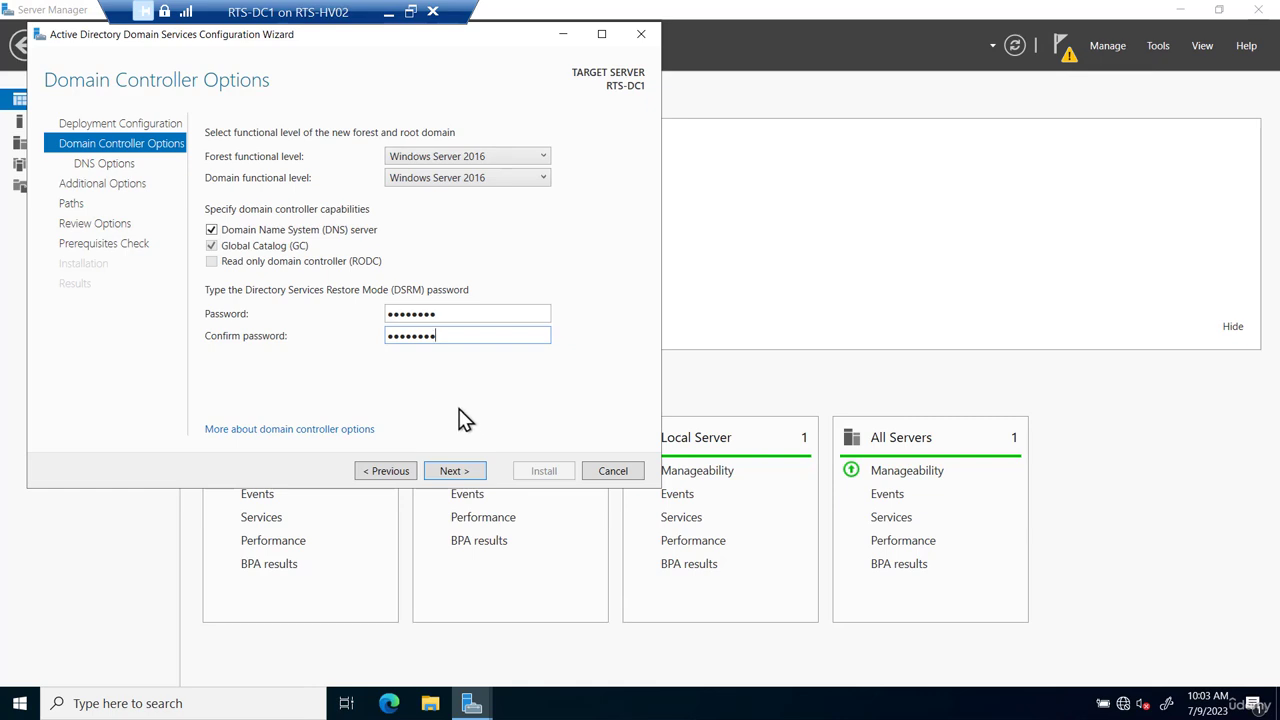
Accept the domain controller options, keep the default DNS, NetBIOS name RTSNETWORKING and folder paths, and continue to the options review.
click(455, 471)
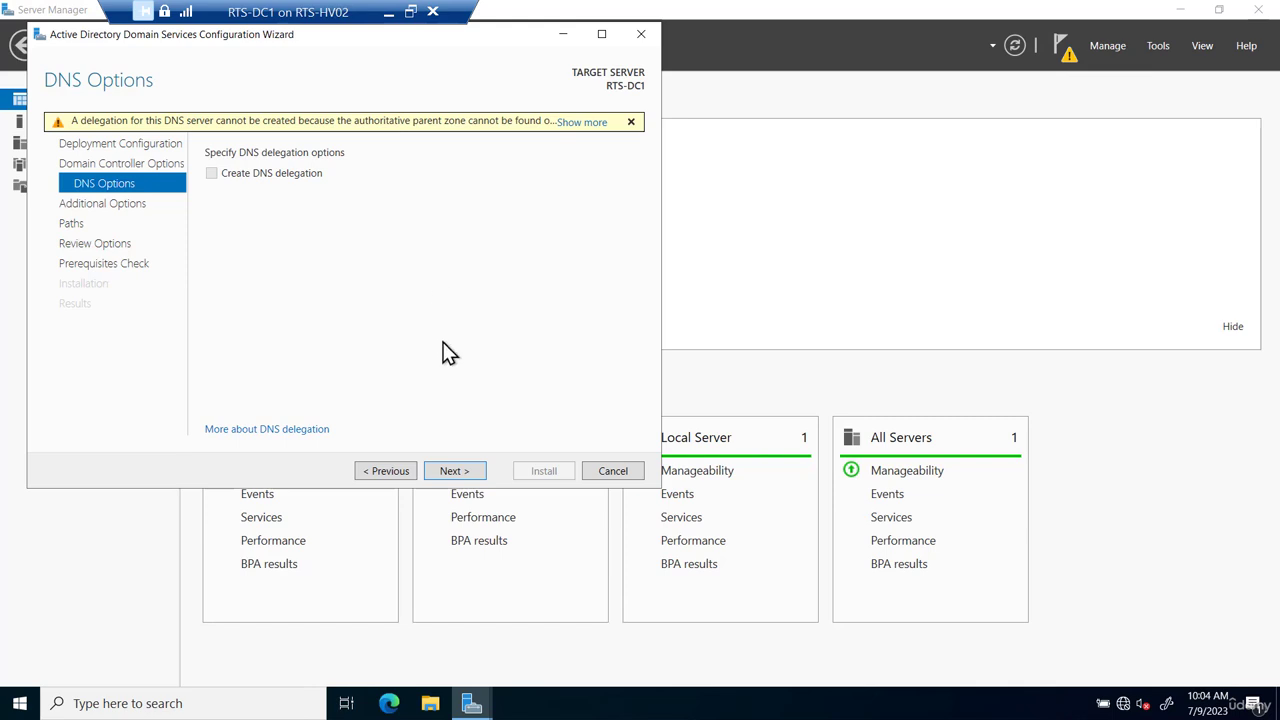
click(460, 471)
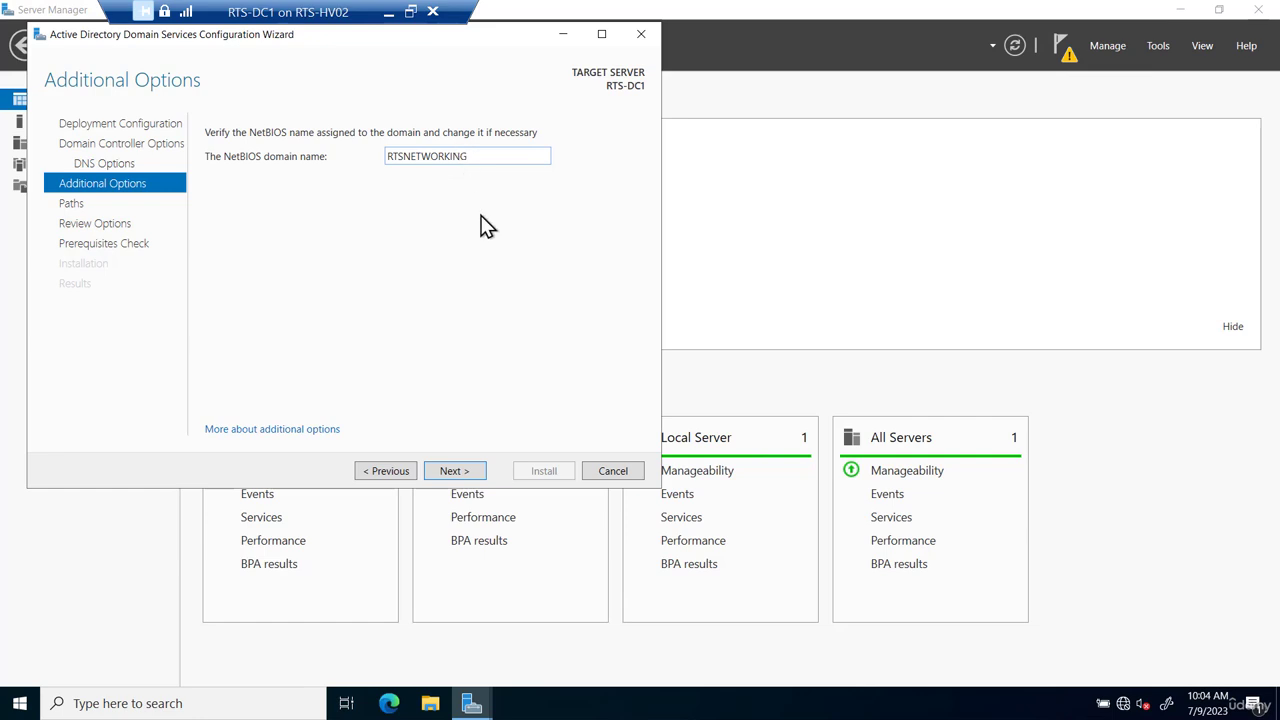
click(452, 471)
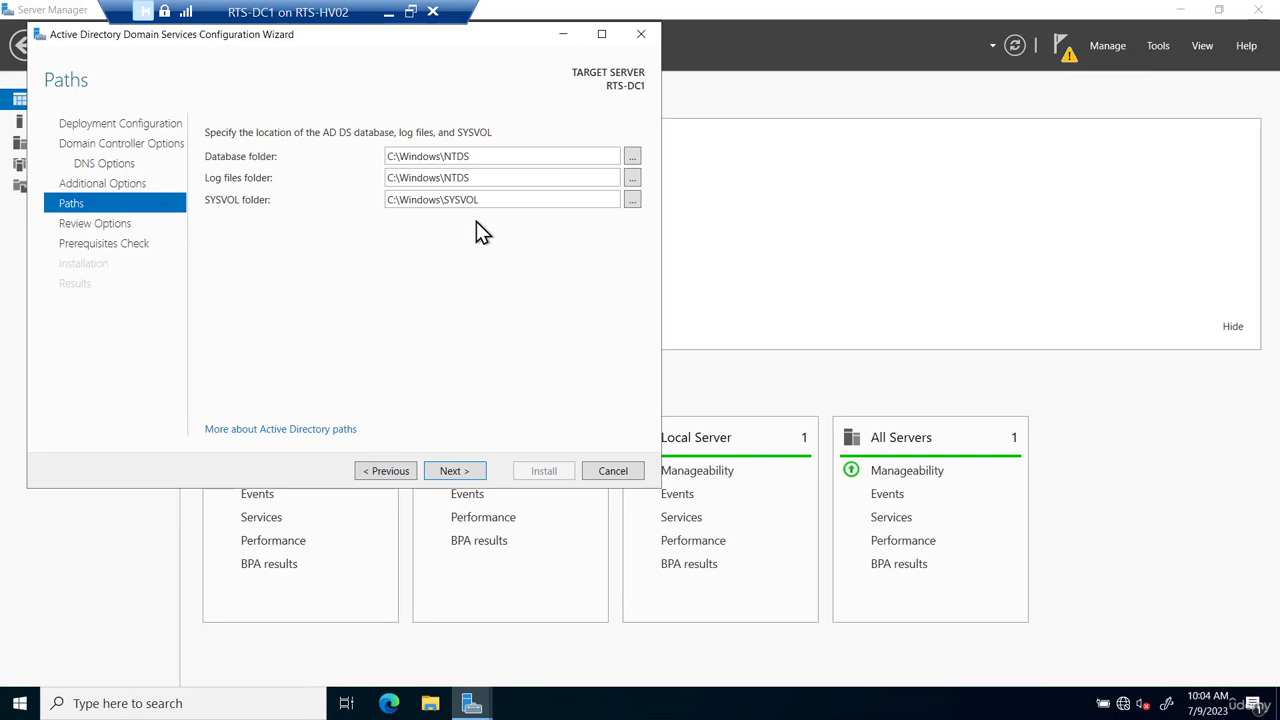
click(464, 473)
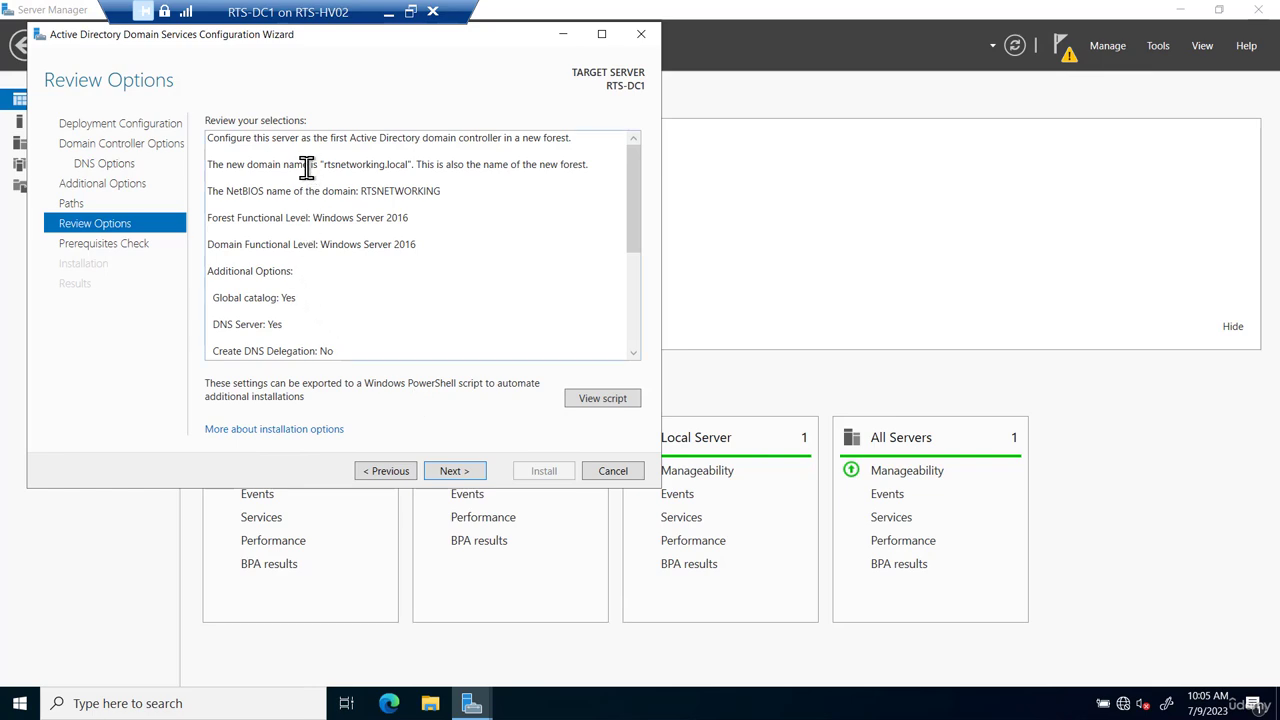
Review the full summary of selected options and view the generated PowerShell deployment script, closing it without changes.
scroll(320, 300, down, 1)
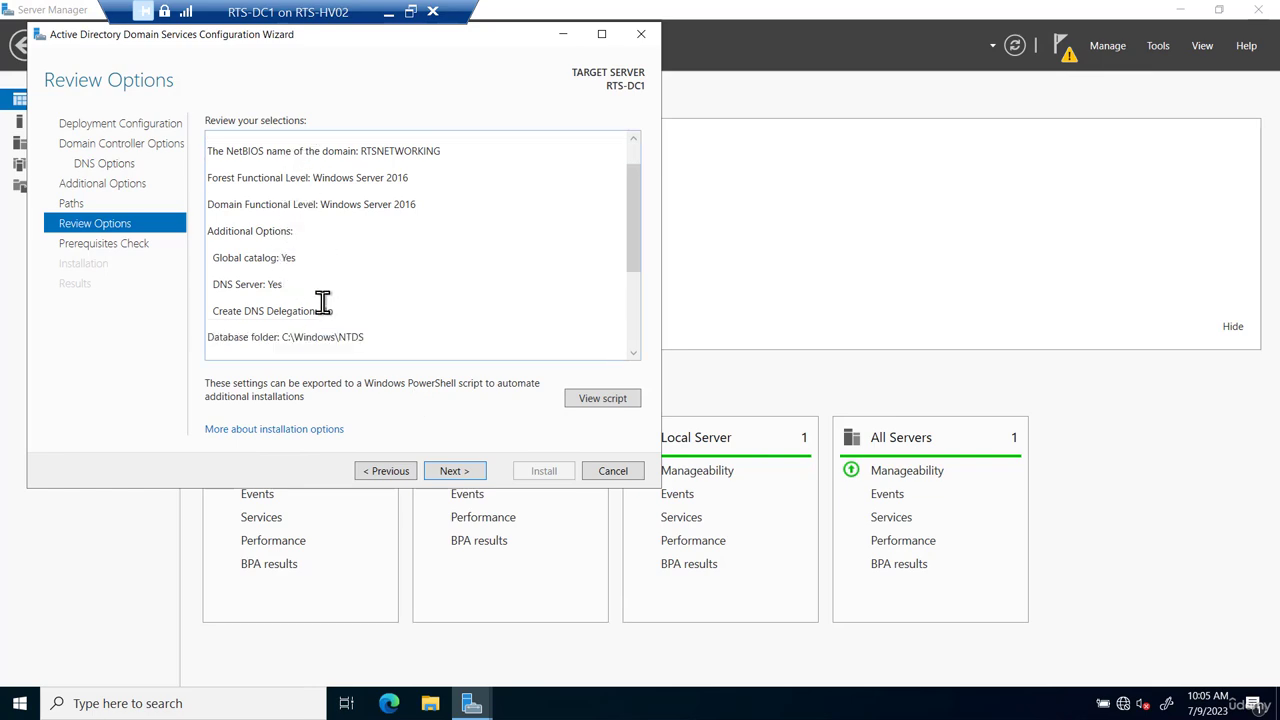
scroll(322, 302, down, 4)
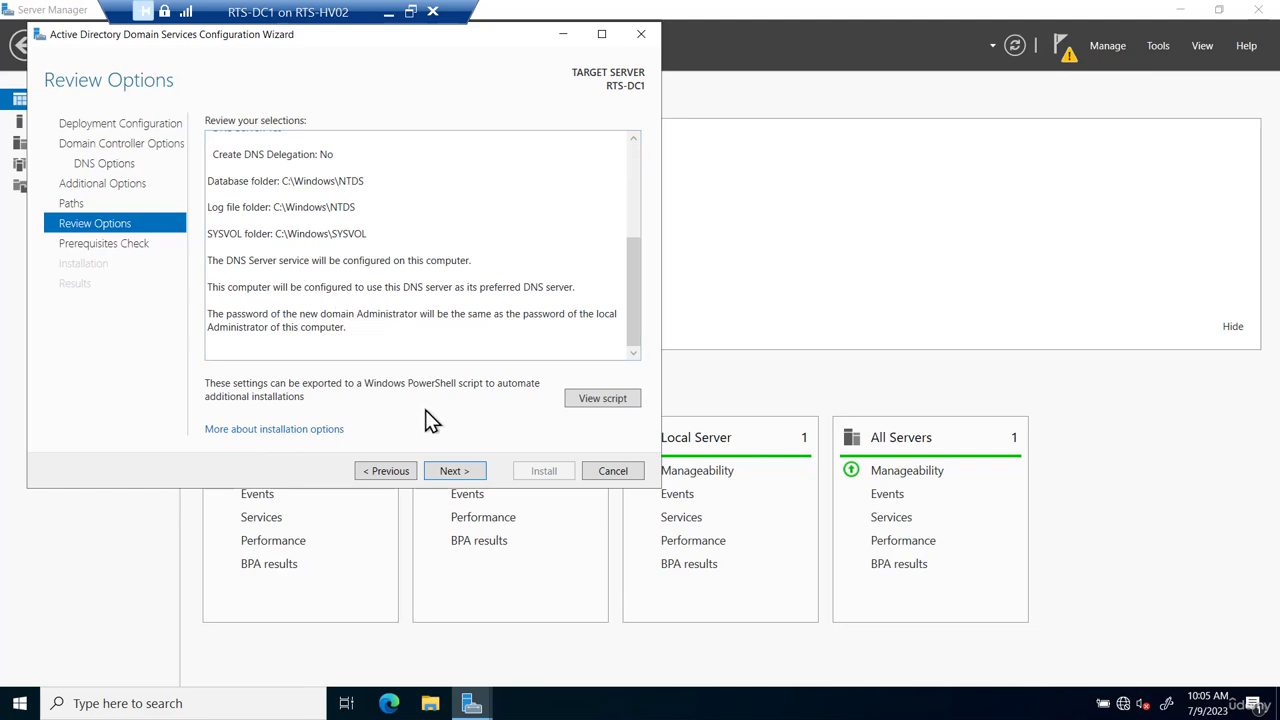
click(623, 400)
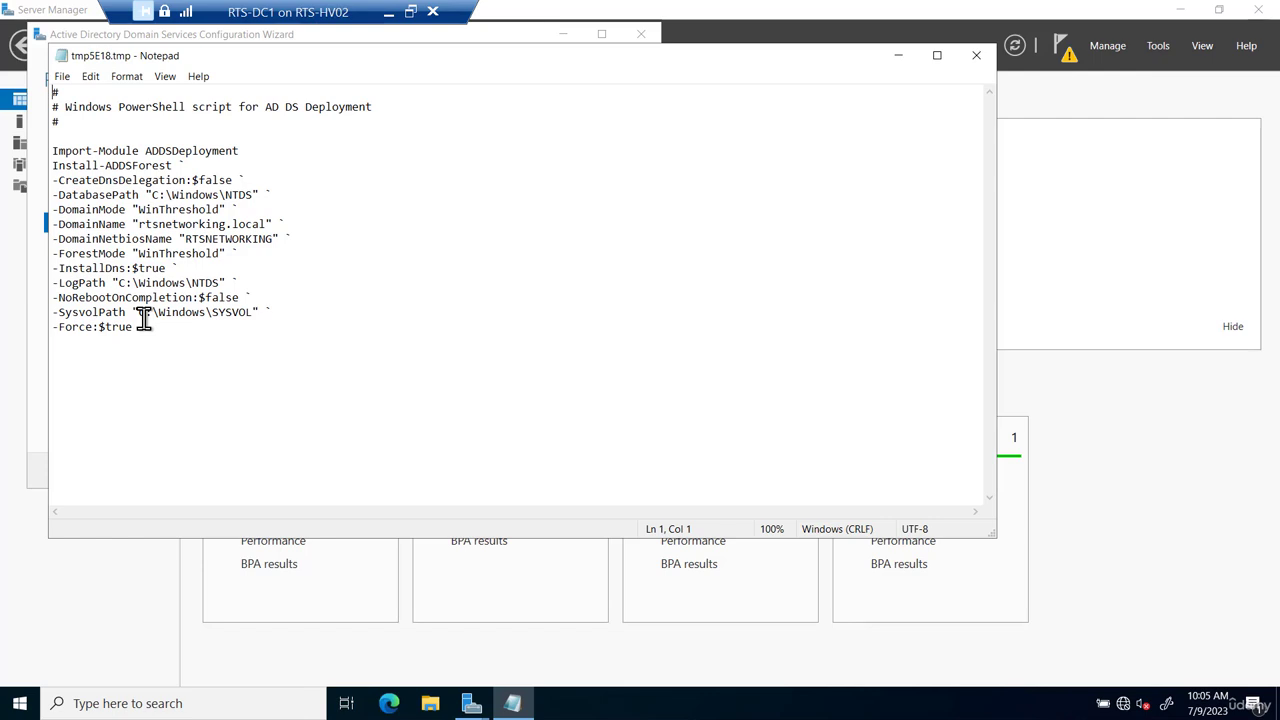
click(980, 60)
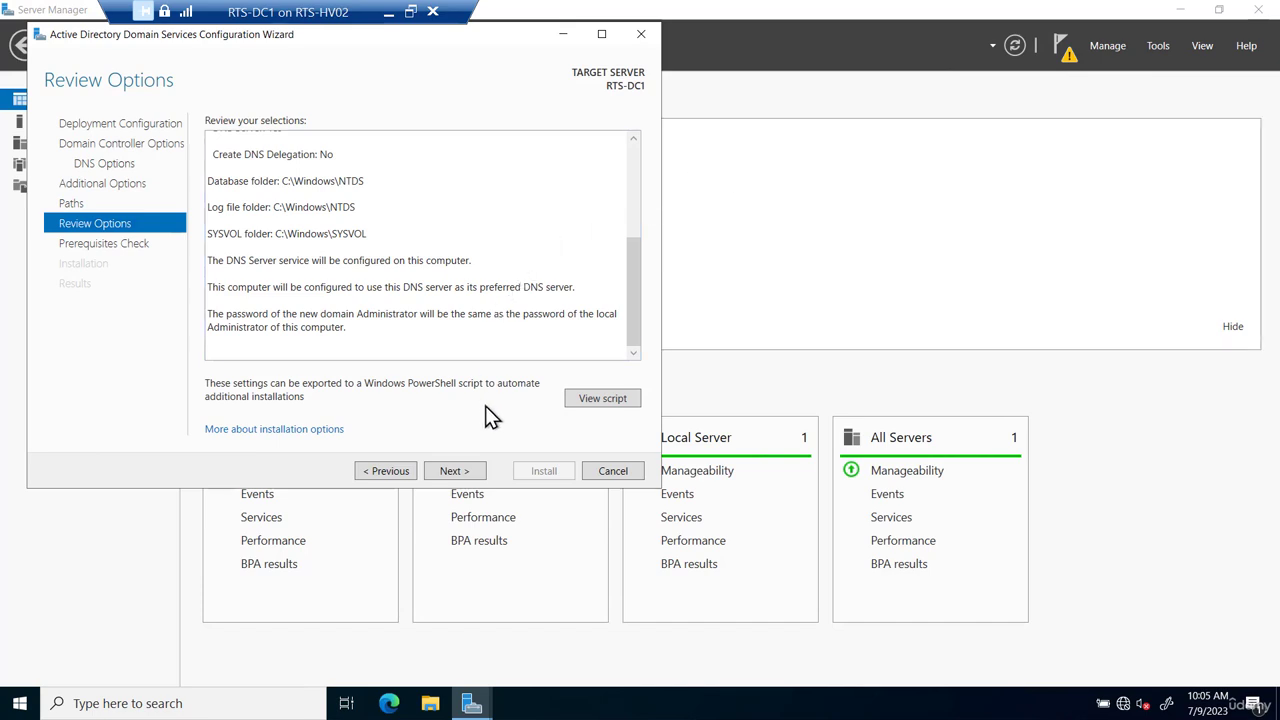
Run the prerequisites check and install the domain controller configuration.
click(450, 471)
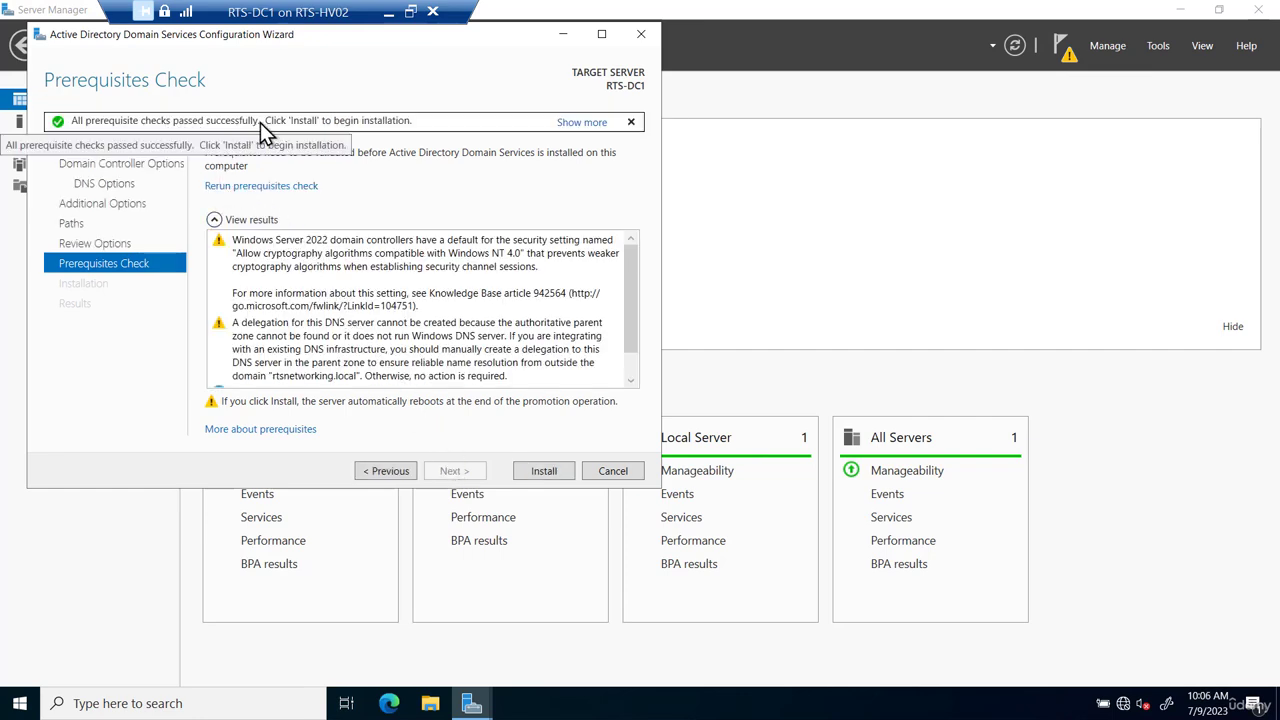
click(548, 470)
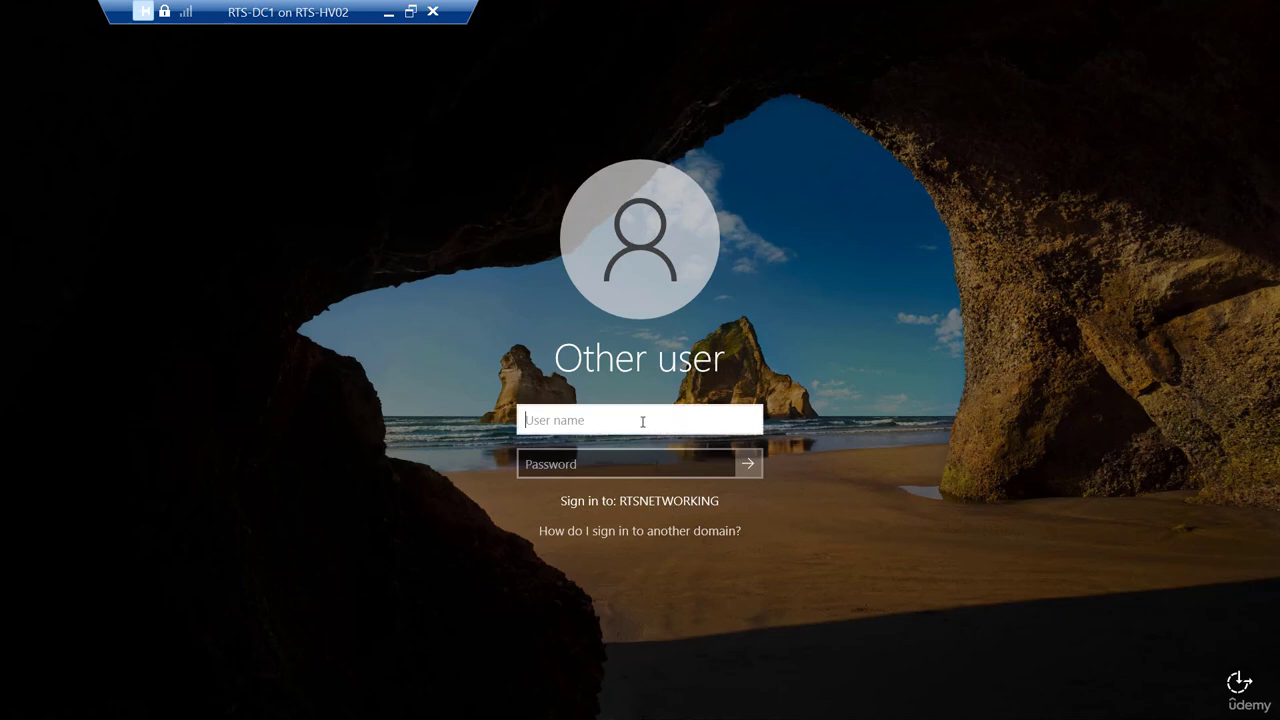
Sign in to the RTSNETWORKING domain as administrator, entering the account password.
text(administrator)
key(Tab)
text(Pa$$w0rd)
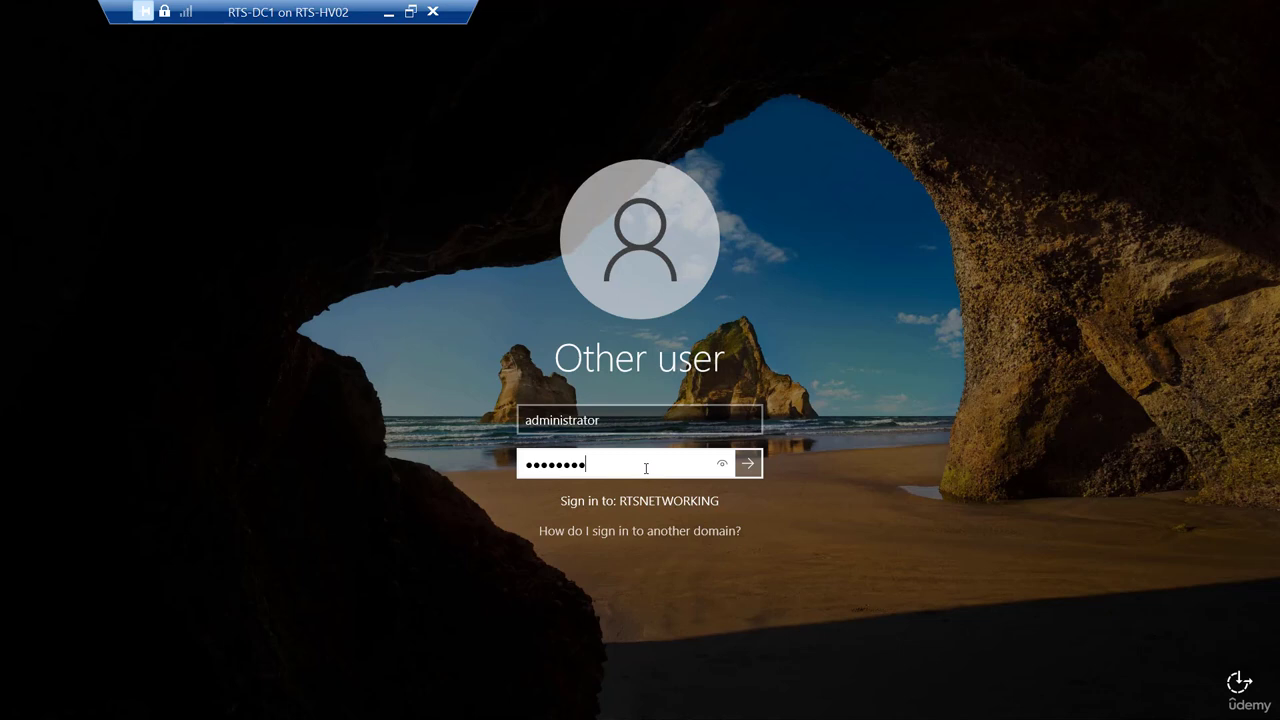
click(754, 465)
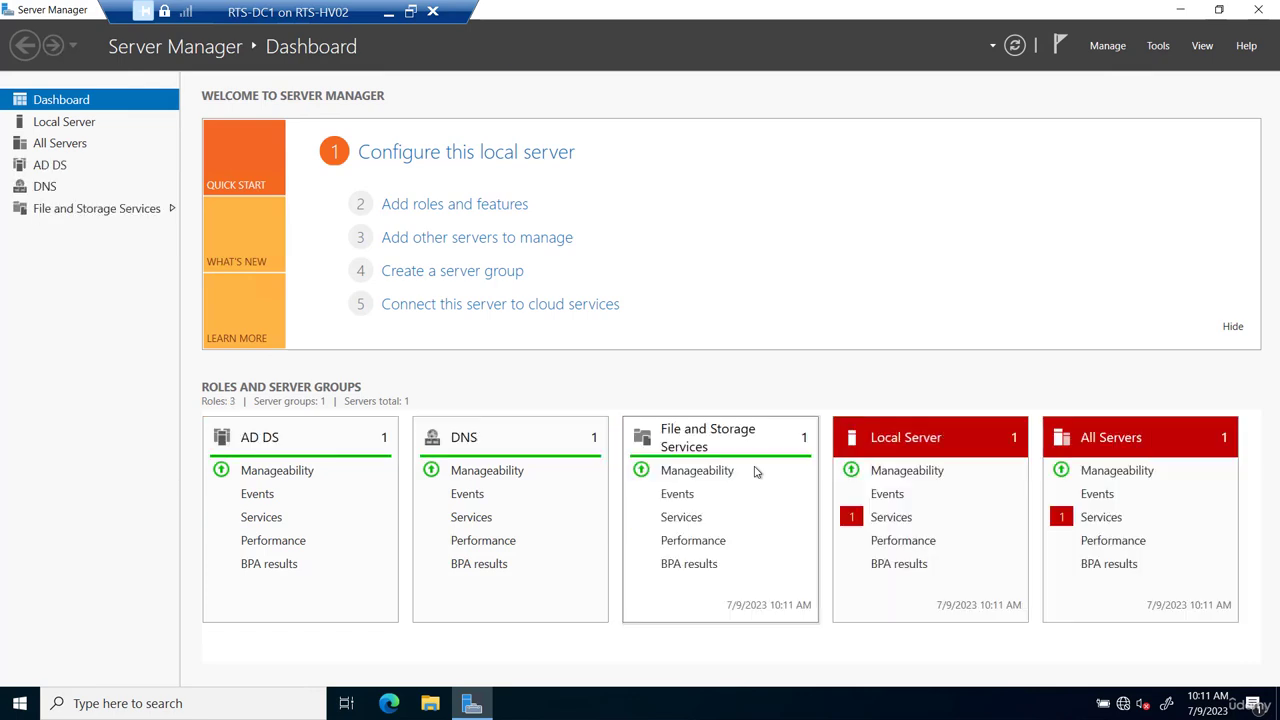
Open Active Directory Users and Computers from Server Manager, maximize it and expand the rtsnetworking.local domain.
click(1166, 52)
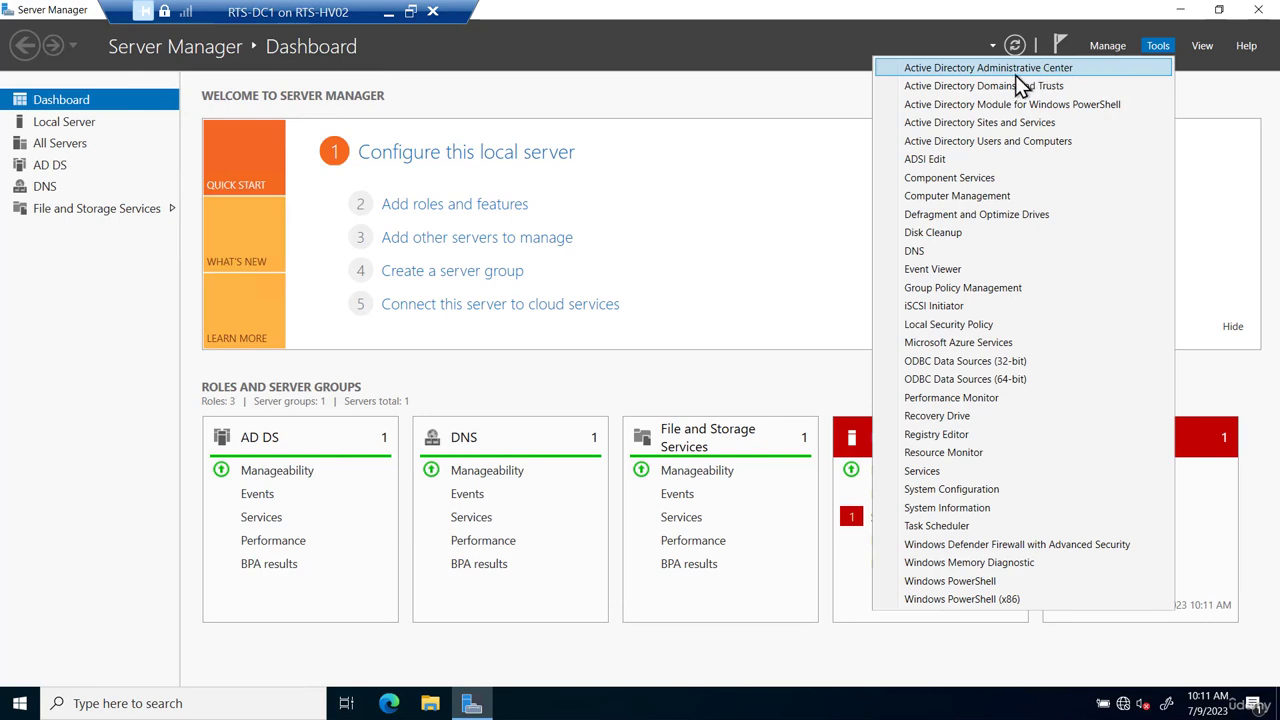
click(1005, 143)
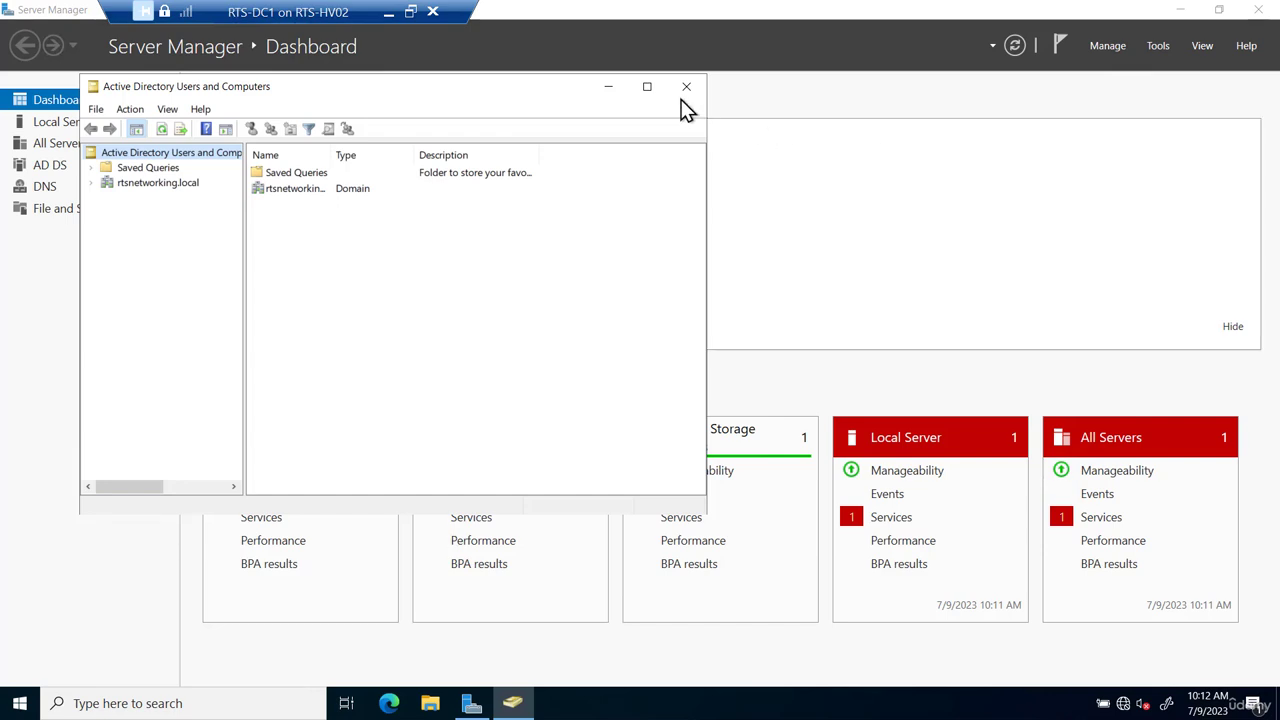
click(652, 92)
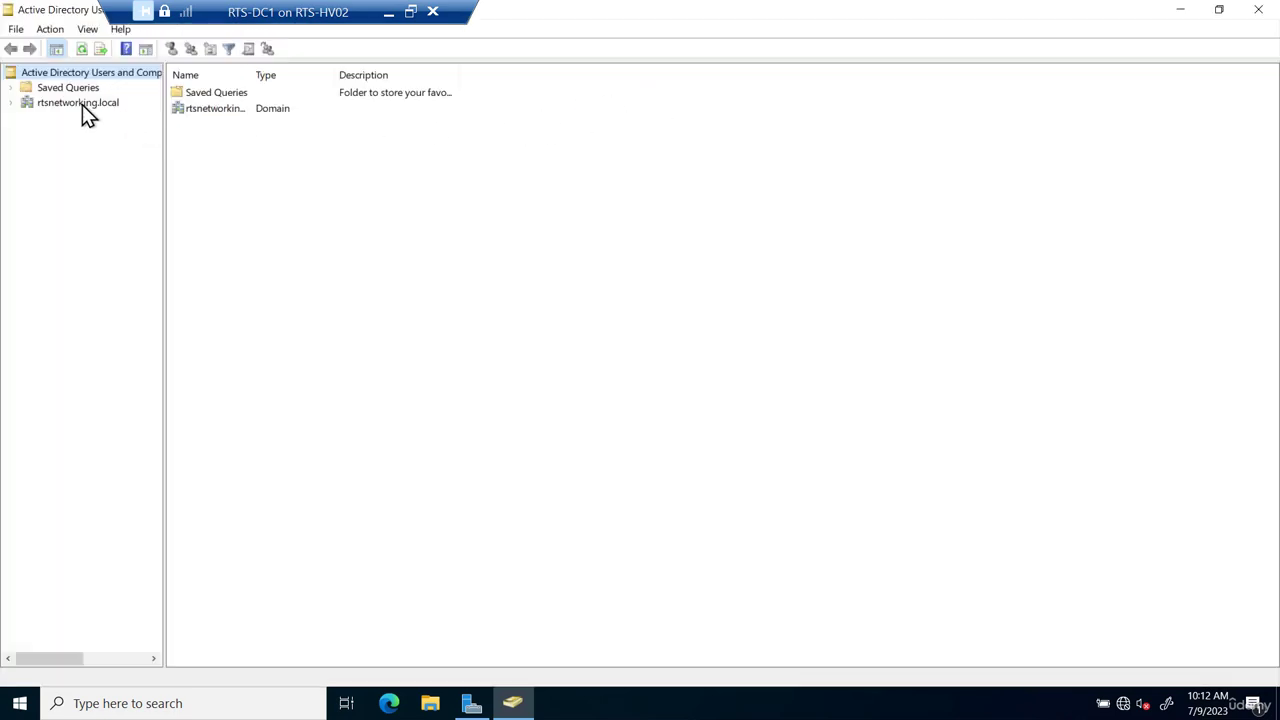
click(10, 103)
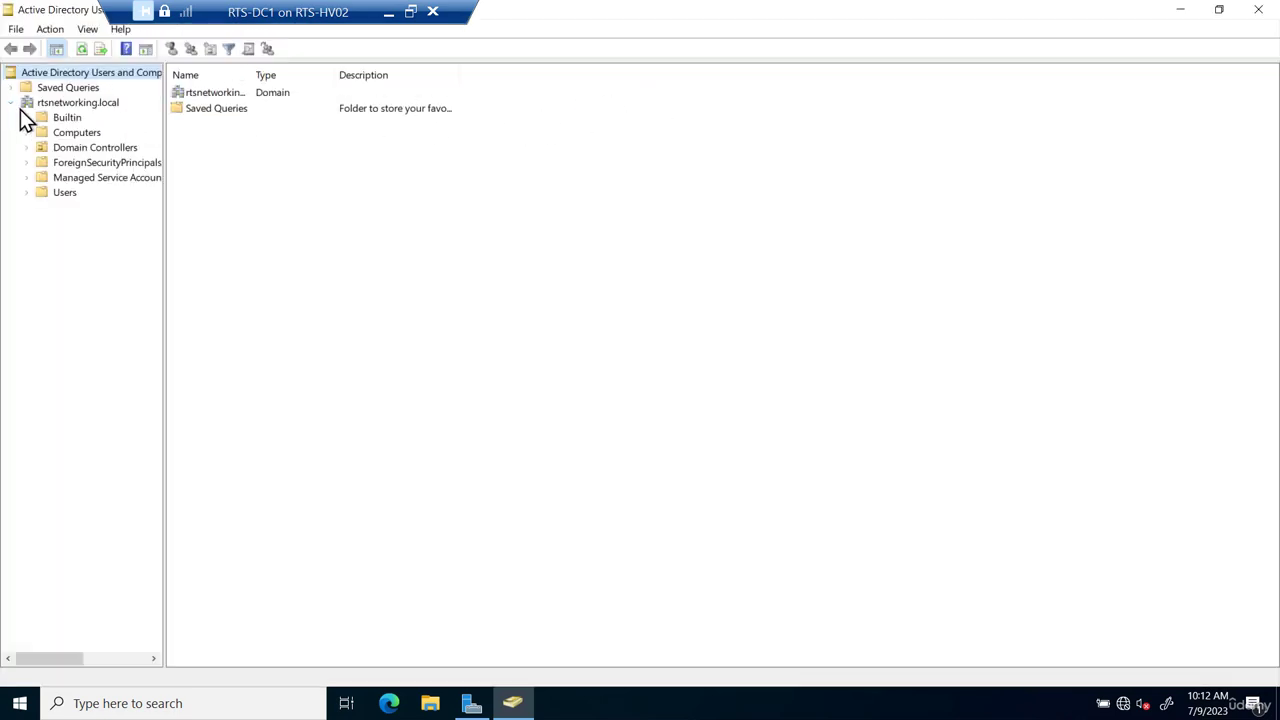
Start creating a new object in the Users container of rtsnetworking.local.
right_click(66, 195)
mouse_move(114, 248)
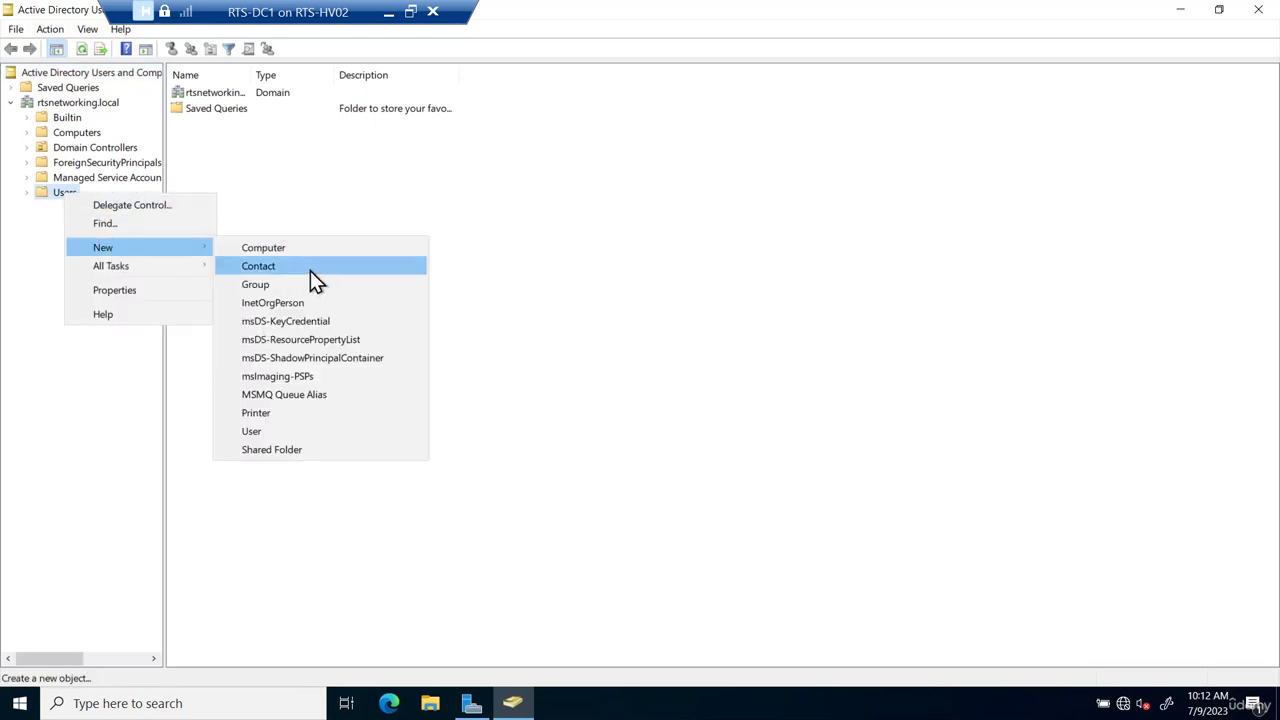